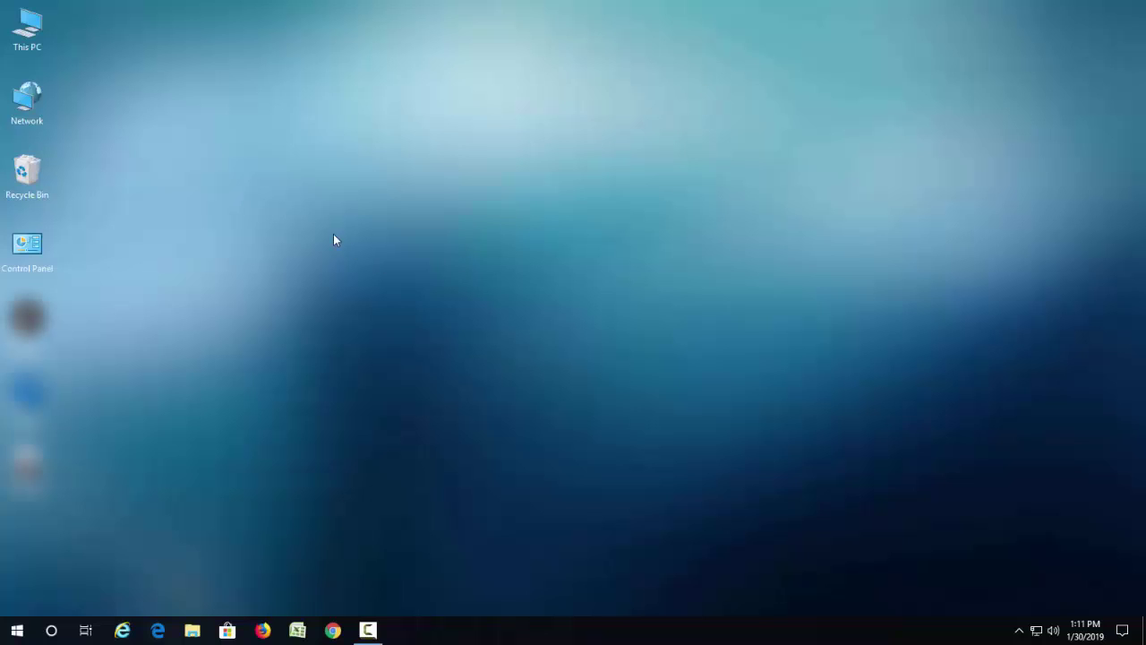
right_click(333, 234)
left_click(358, 276)
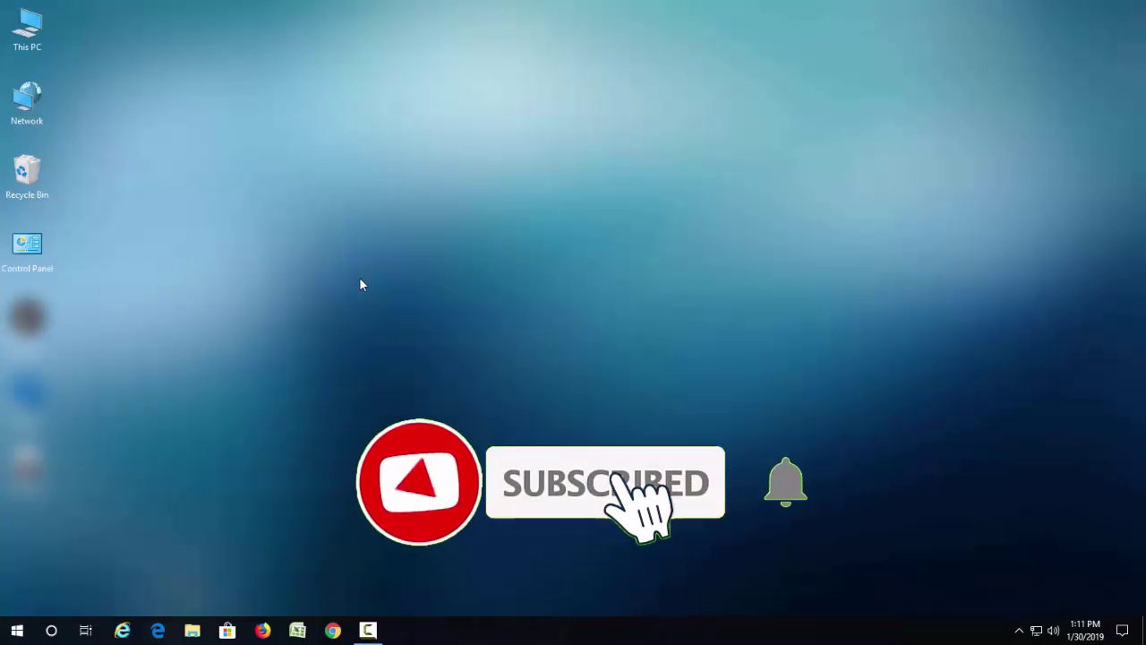
- Open the Troubleshoot page under Update & Security in Windows Settings
key("super+i")
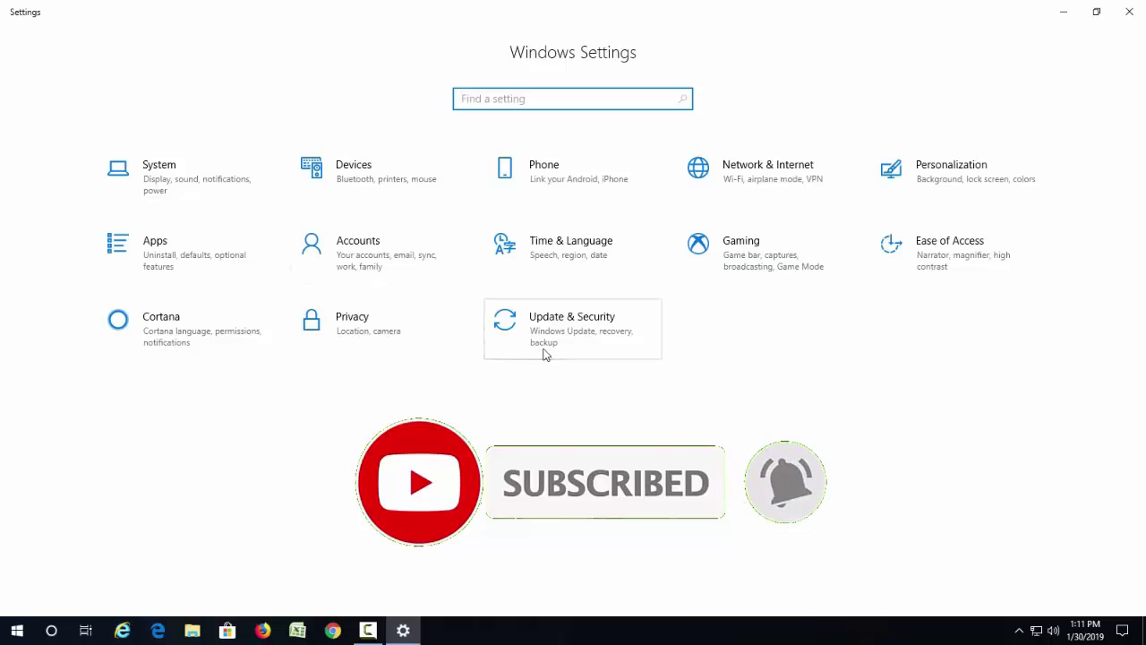
left_click(566, 335)
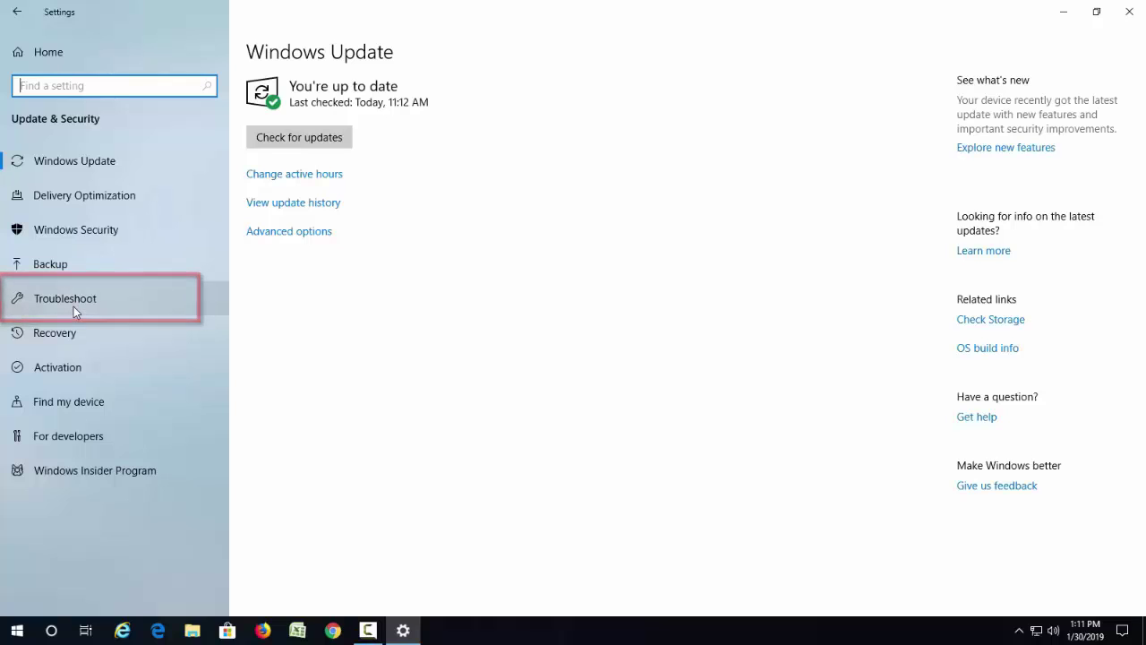
left_click(73, 307)
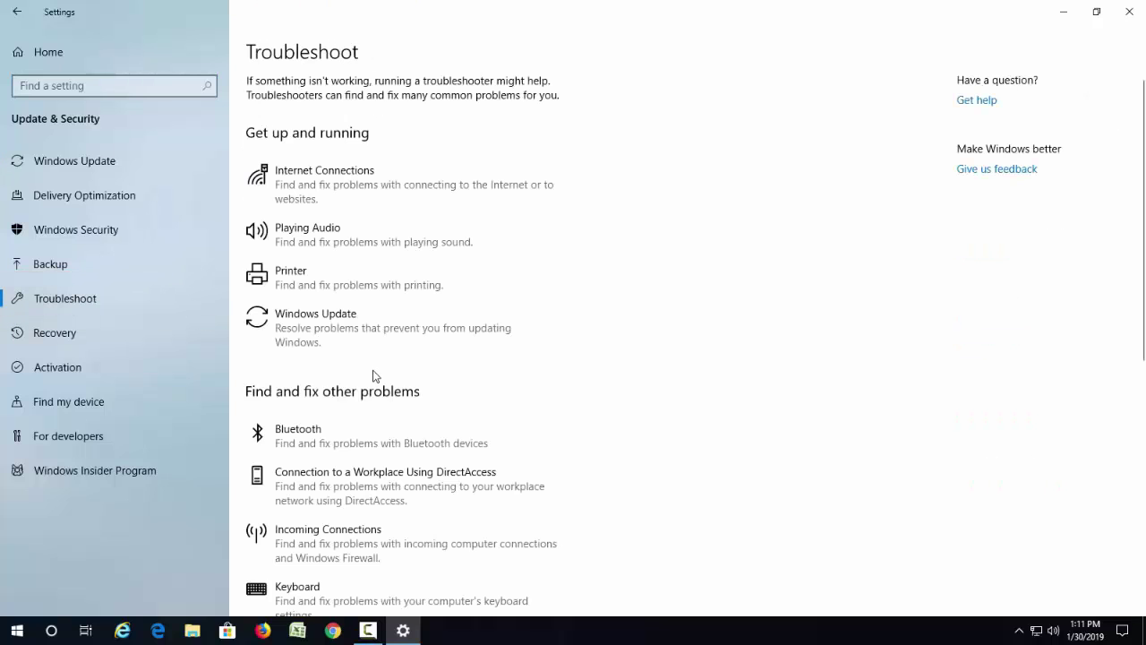
- Start the Search and Indexing troubleshooter
scroll(375, 376, "down", 4)
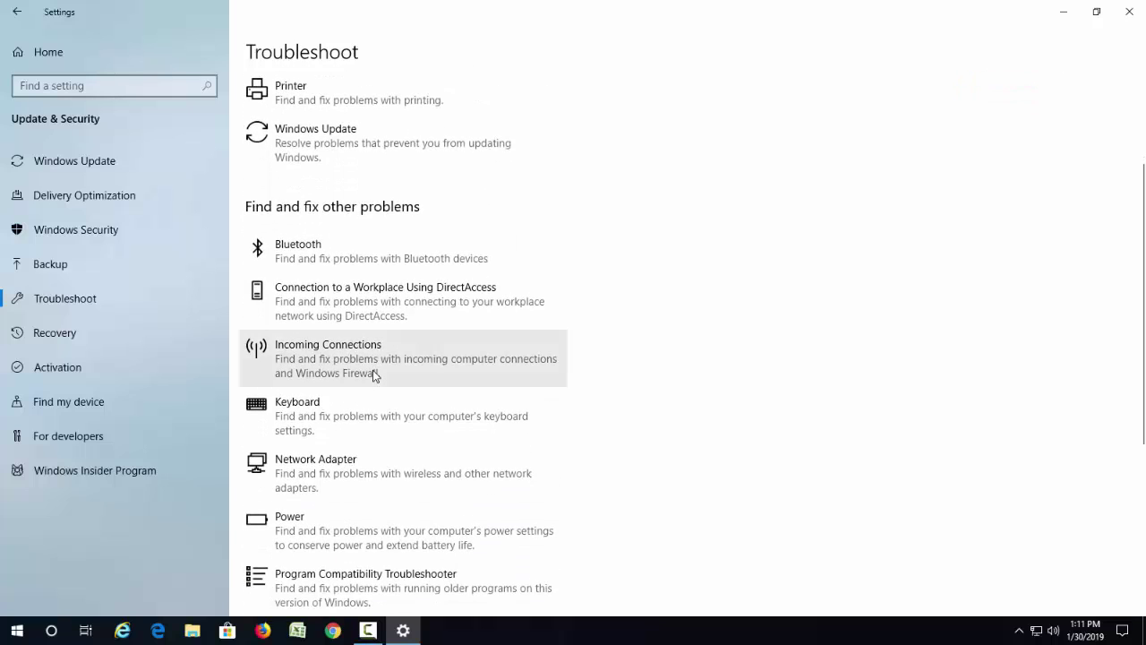
scroll(374, 376, "down", 7)
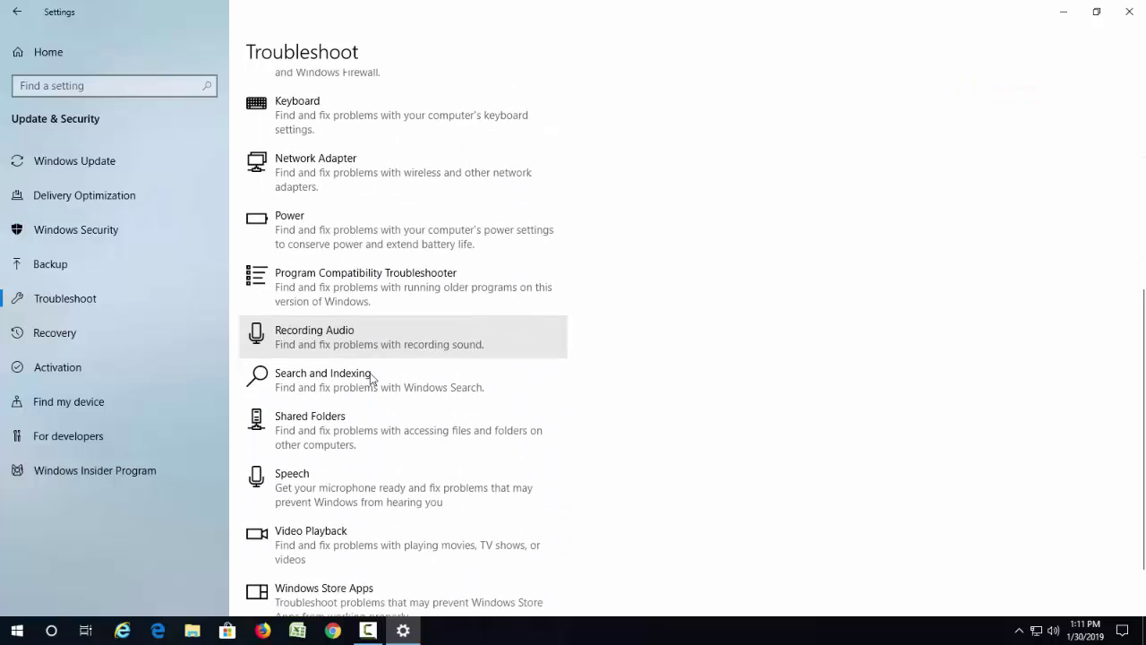
scroll(372, 378, "down", 1)
left_click(315, 334)
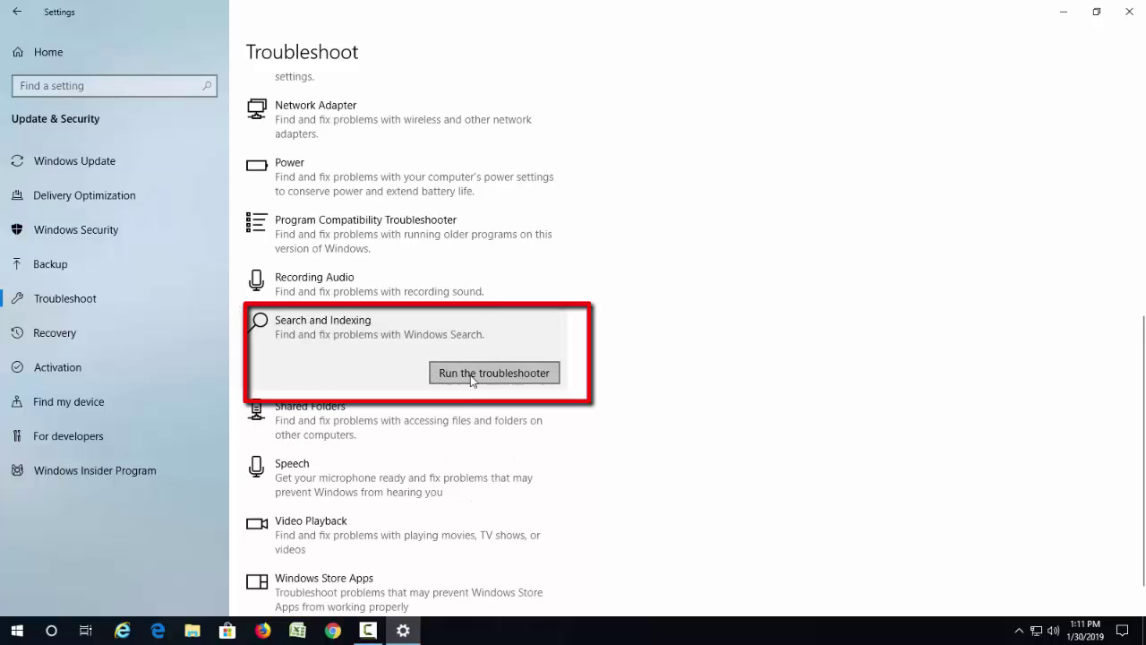
left_click(489, 376)
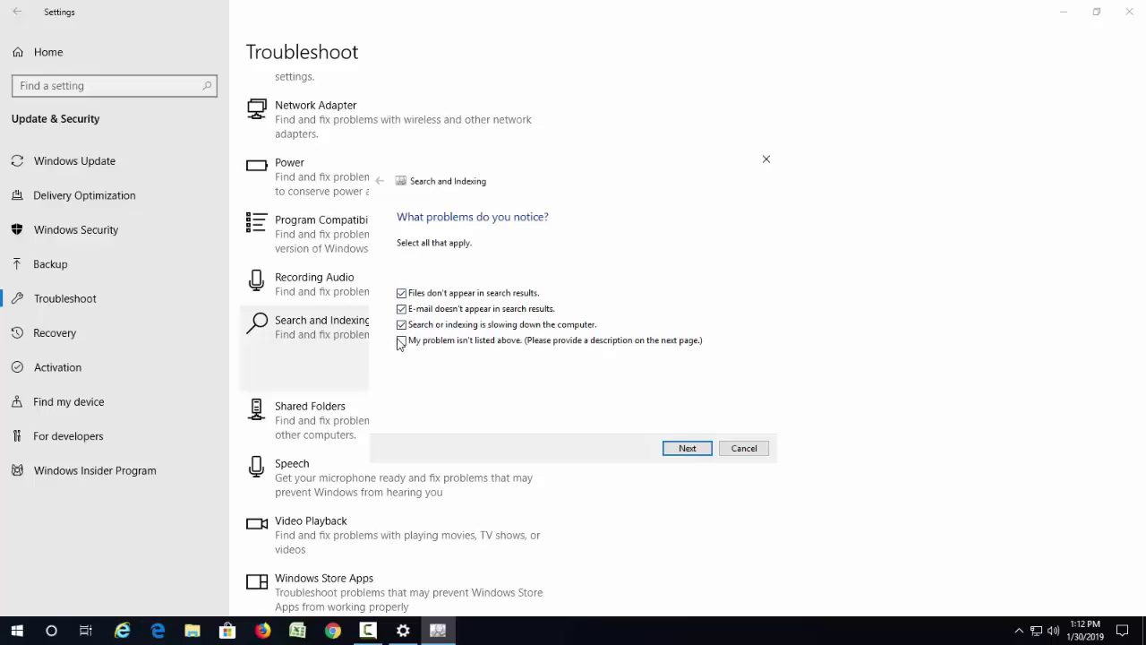
- Start problem detection for missing files, missing e-mail and slow search or indexing, but cancel it and close Settings
left_click(699, 448)
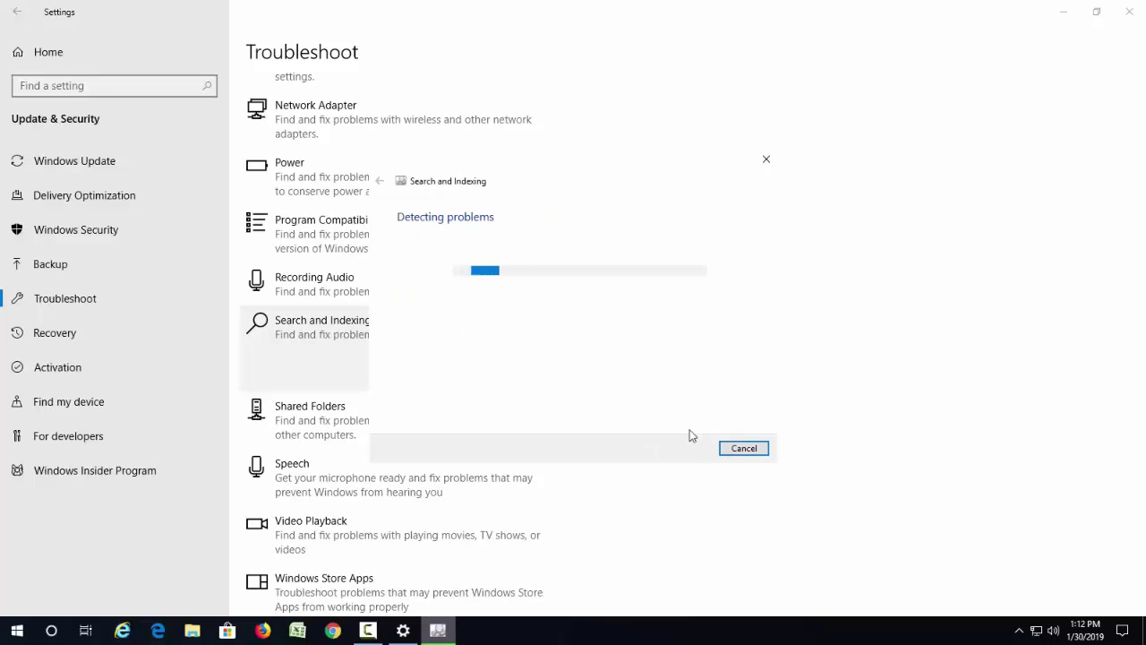
left_click(743, 452)
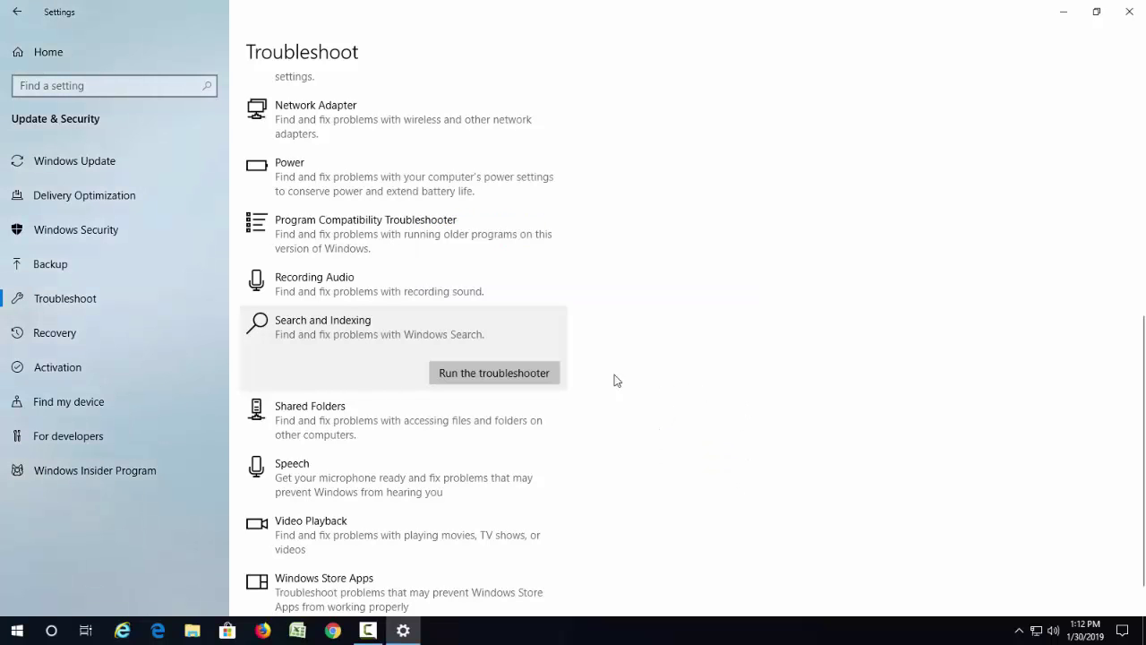
left_click(1129, 11)
left_click(1129, 11)
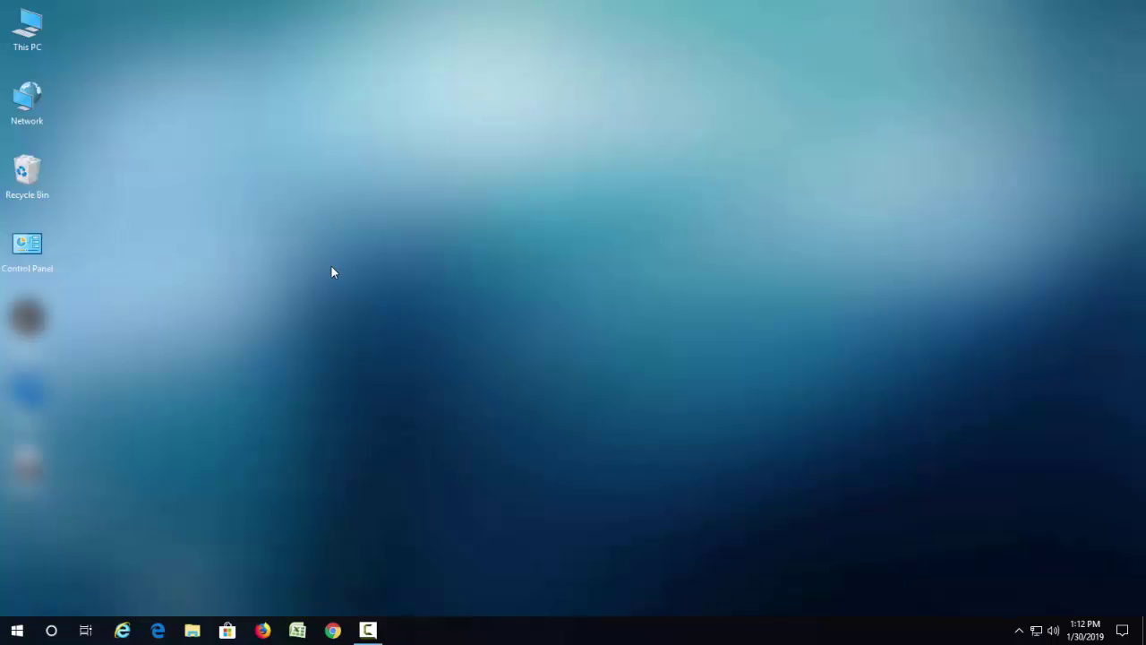
- Show Control Panel as large icons and open Indexing Options
double_click(37, 262)
left_click(804, 66)
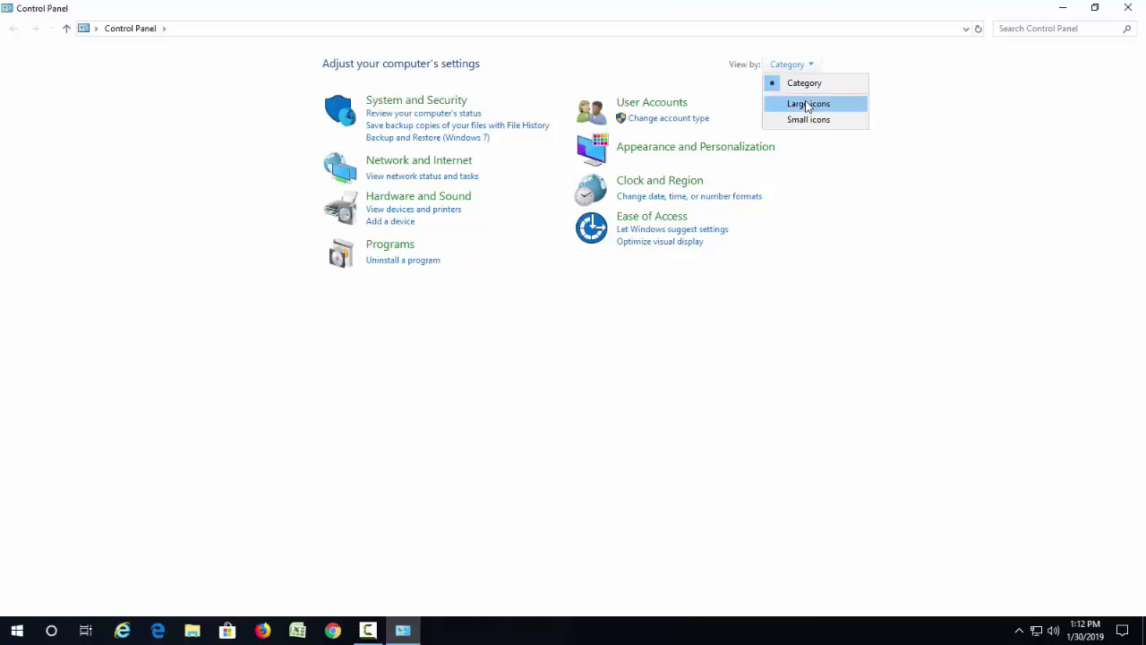
left_click(802, 102)
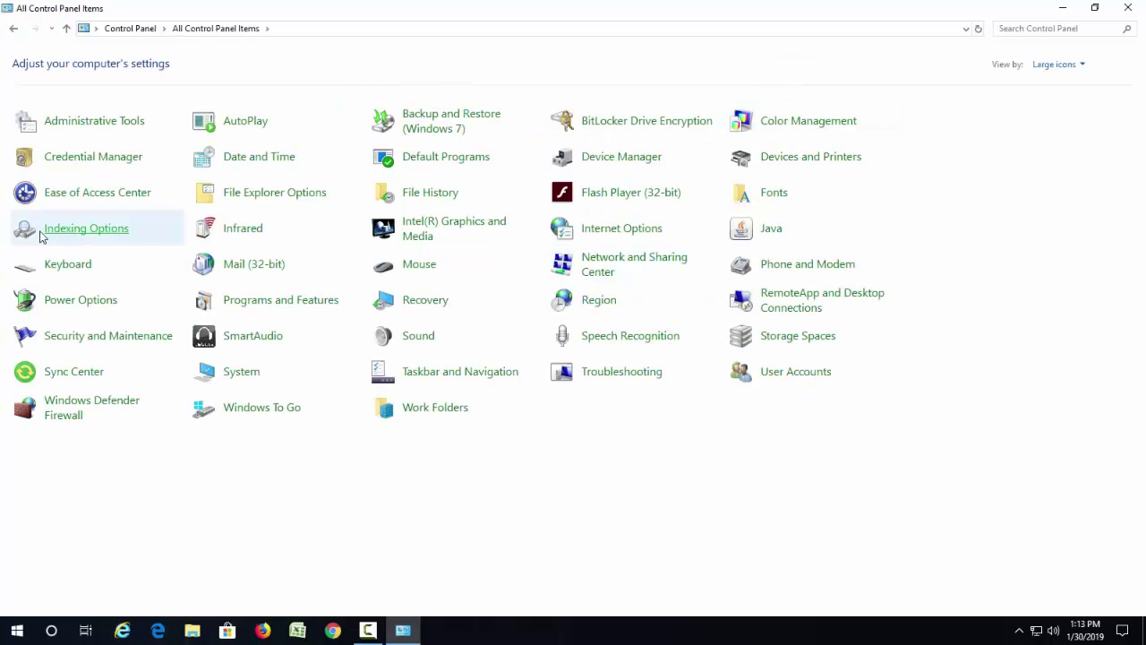
left_click(95, 240)
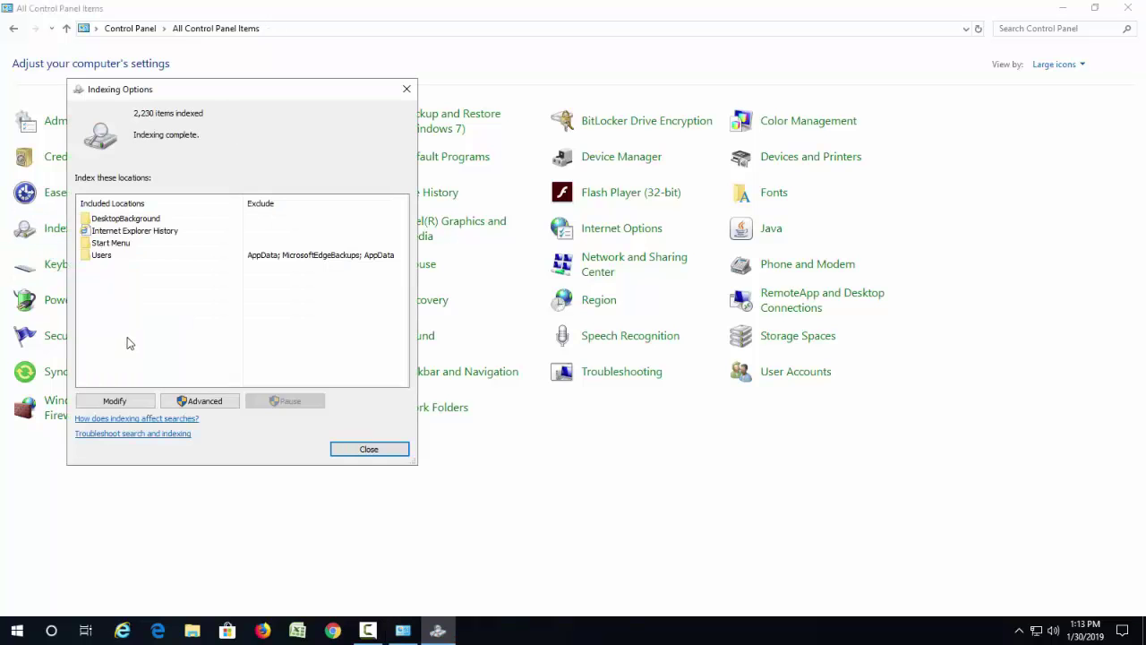
- Add drives C:, D:, E:, F: and G: to the indexed locations, and close Indexing Options and Control Panel
left_click(137, 401)
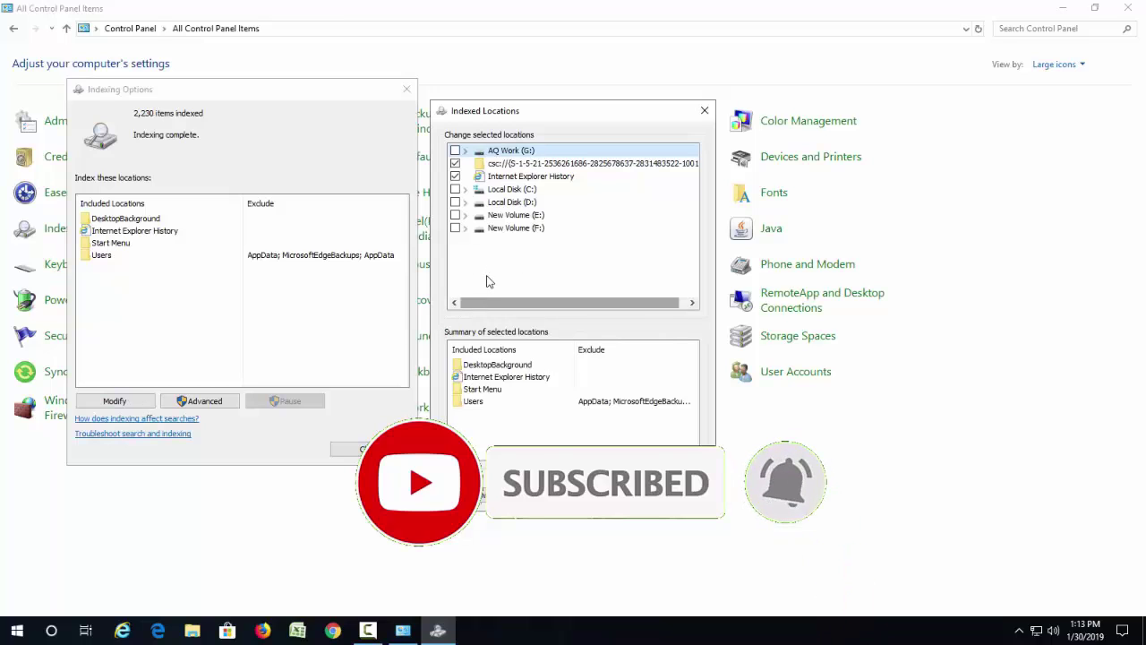
left_click(455, 188)
left_click(455, 202)
left_click(454, 215)
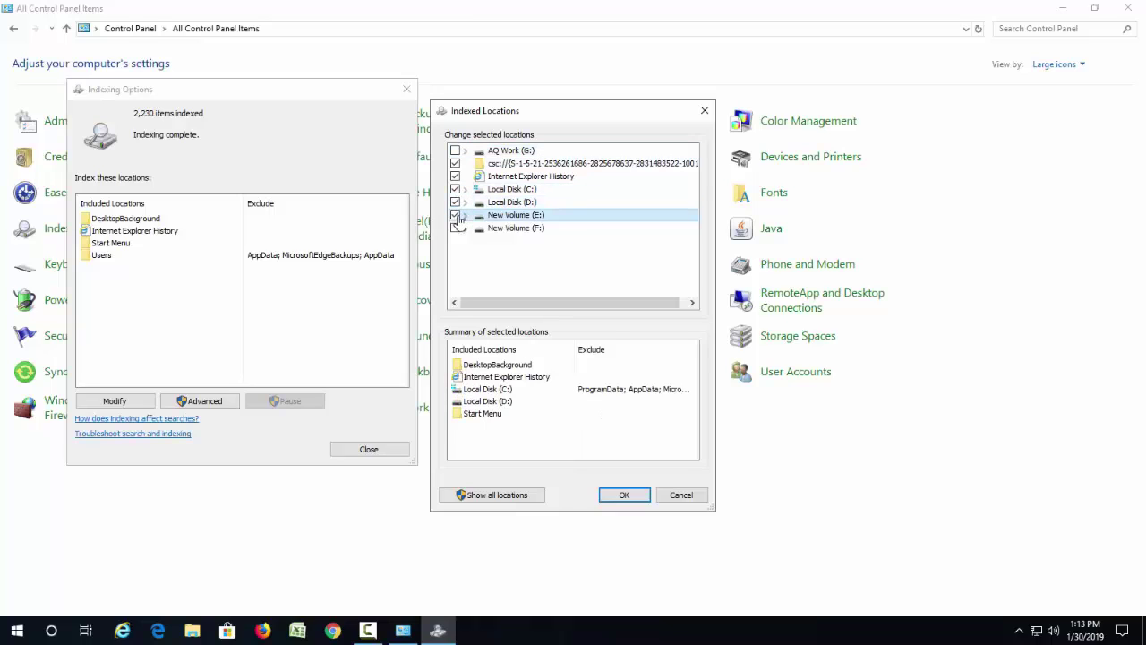
left_click(455, 228)
left_click(454, 150)
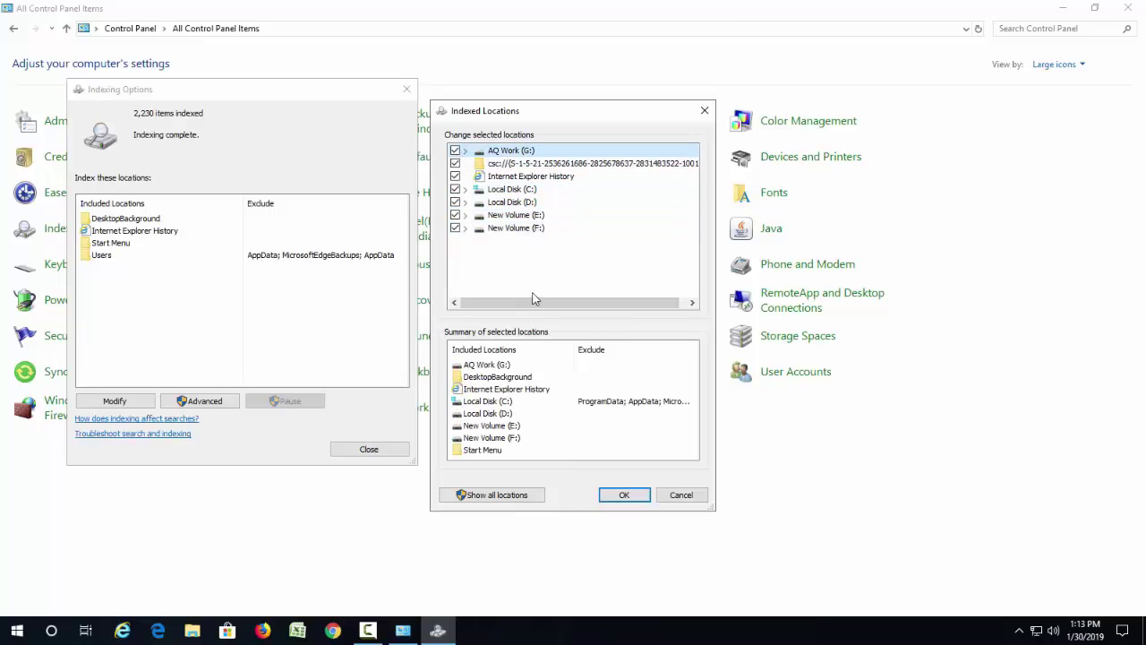
left_click(641, 498)
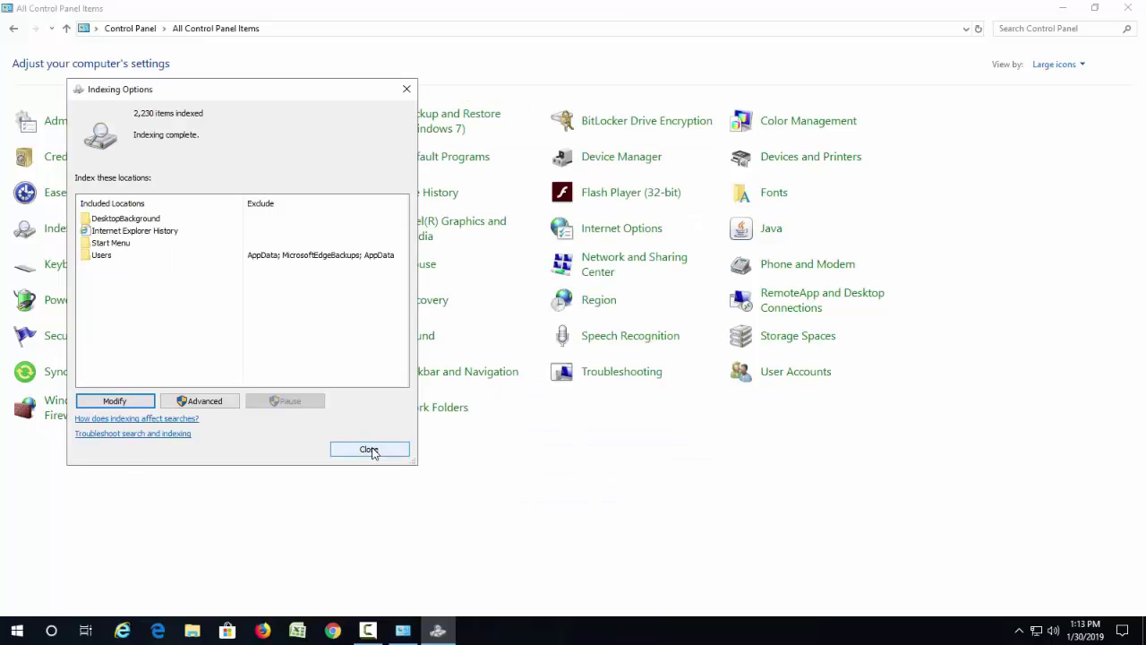
left_click(373, 452)
left_click(1127, 7)
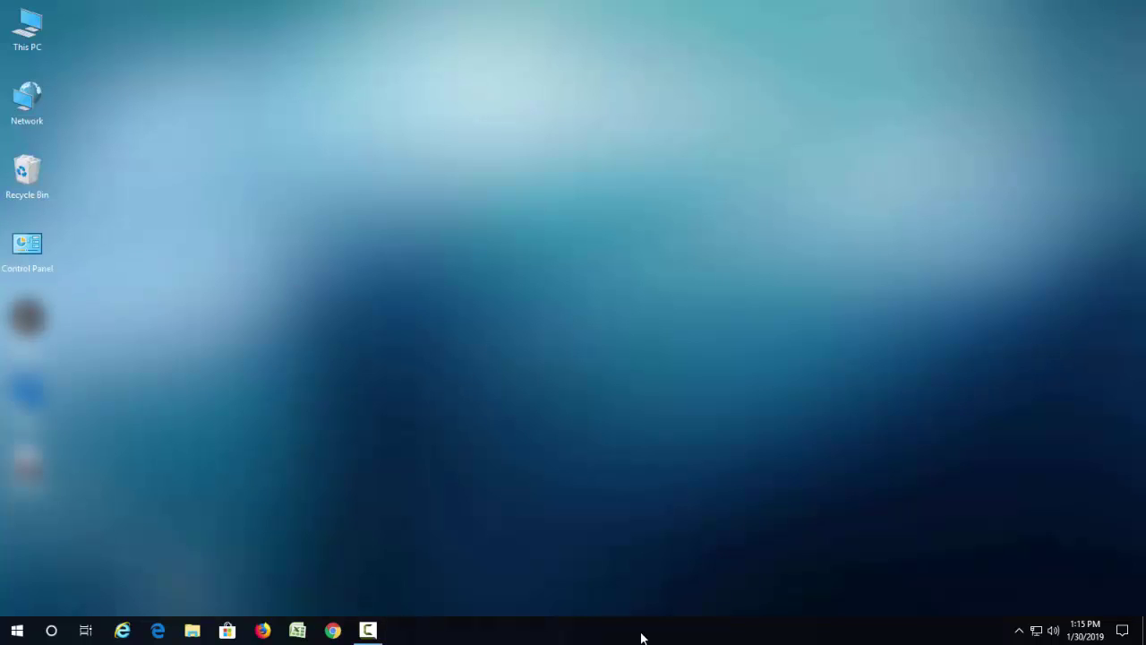
- Open the Services console through Task Manager's list of services
right_click(641, 638)
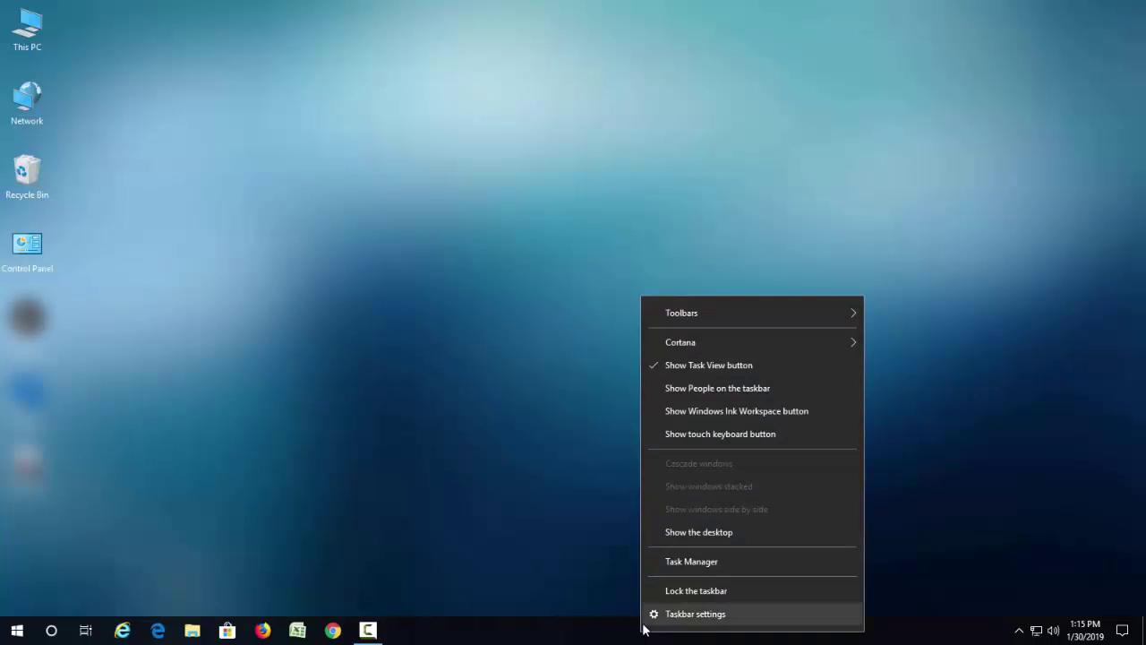
left_click(684, 562)
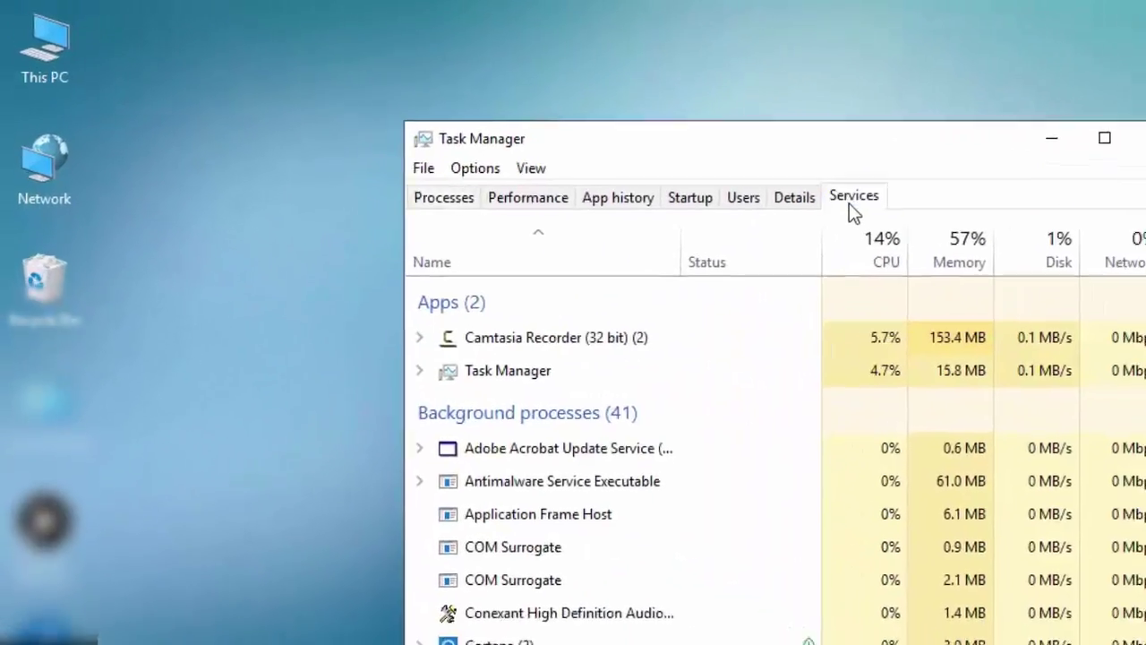
left_click(850, 197)
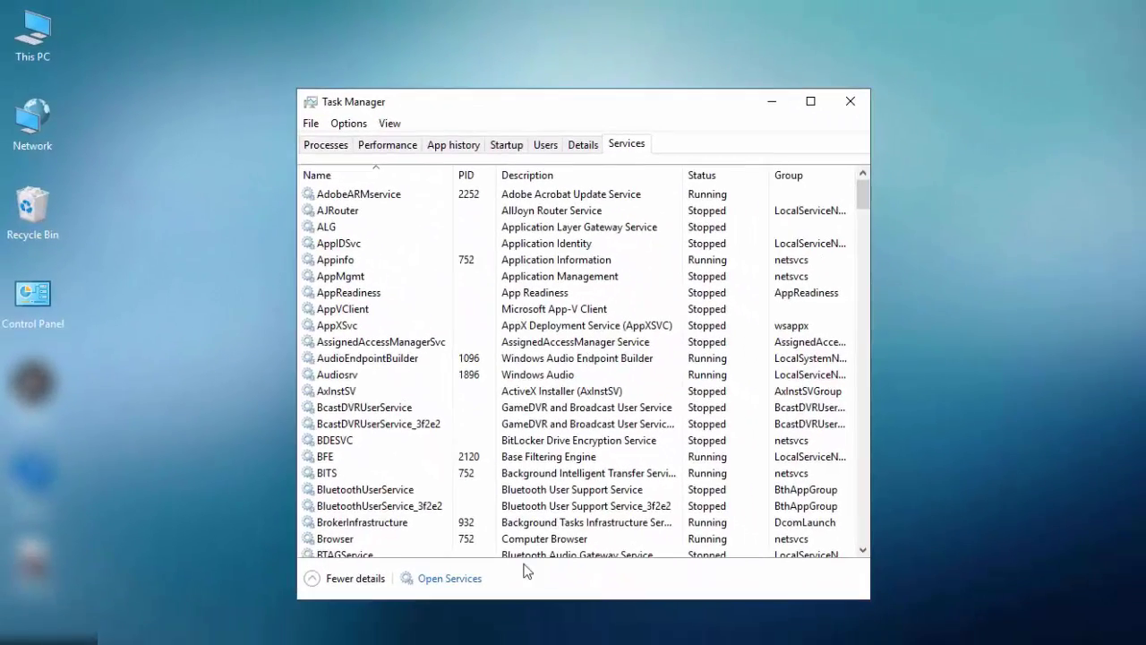
left_click(450, 579)
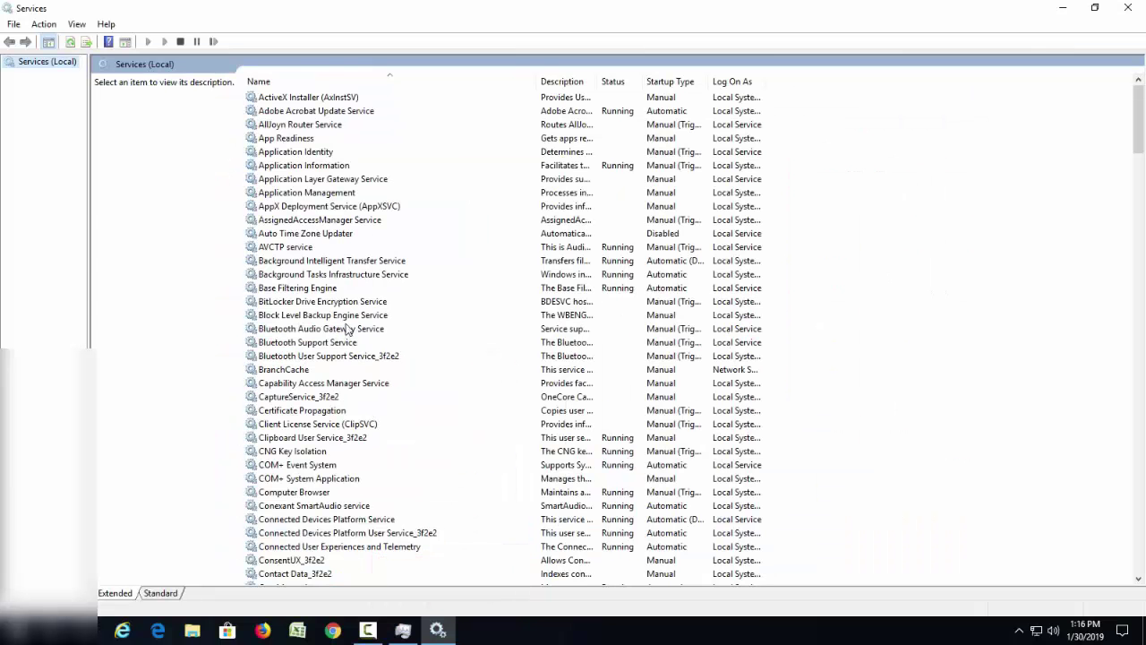
- Find and select the Windows Search service in the list of local services
left_click(338, 305)
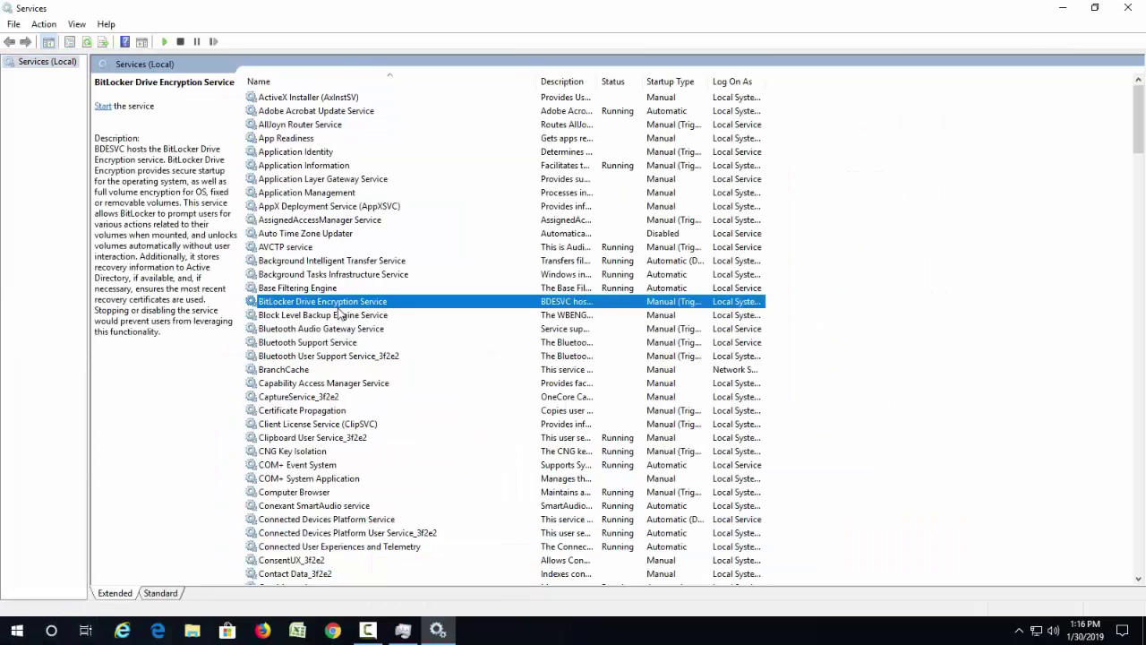
key("w")
key("w")
key("w")
key("w")
key("w")
key("w")
key("w")
key("w")
key("w")
key("w")
key("w")
key("w")
key("w")
key("w")
key("w")
key("w")
key("w")
key("w")
key("w")
key("w")
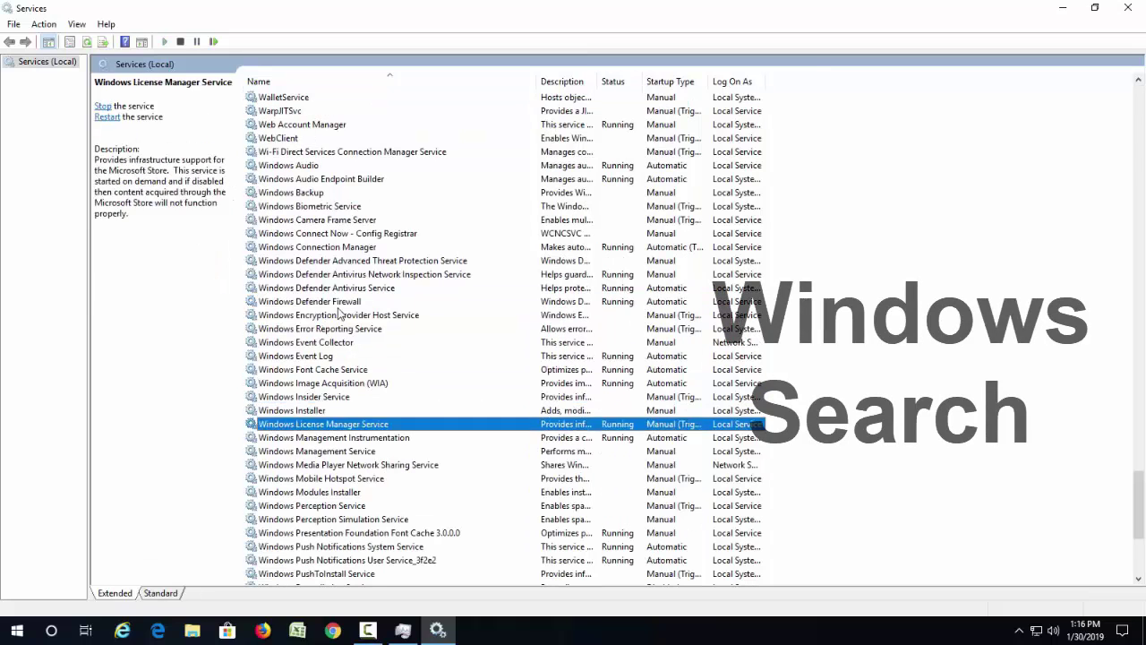
left_click(307, 372)
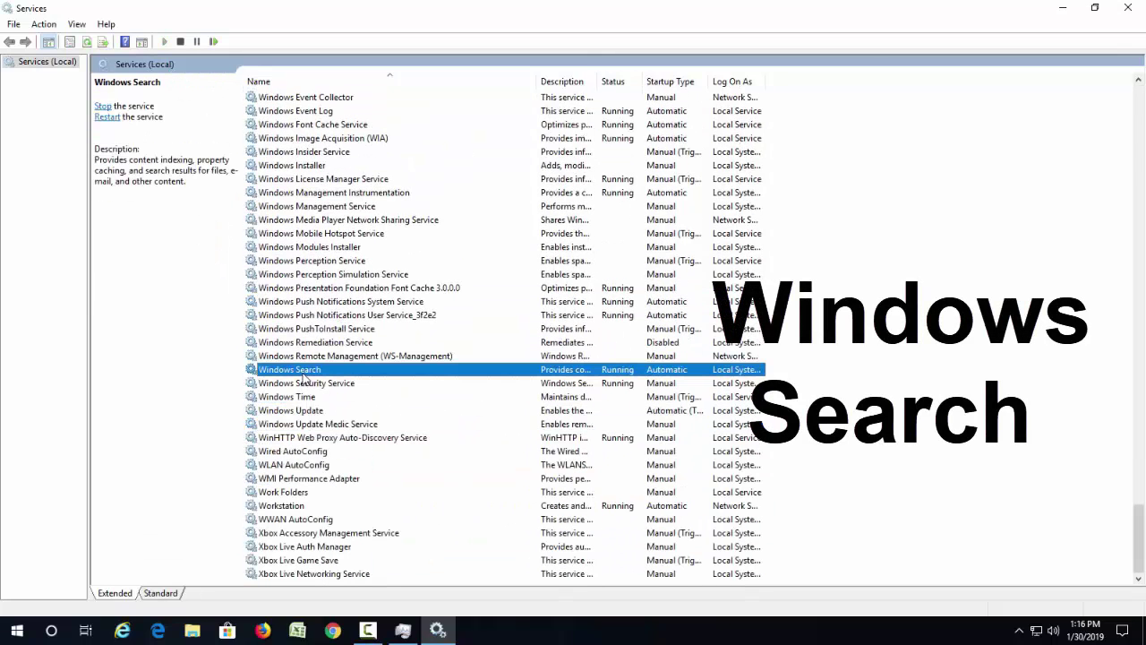
- Set the startup type of the Windows Search service to Automatic in its properties
right_click(304, 374)
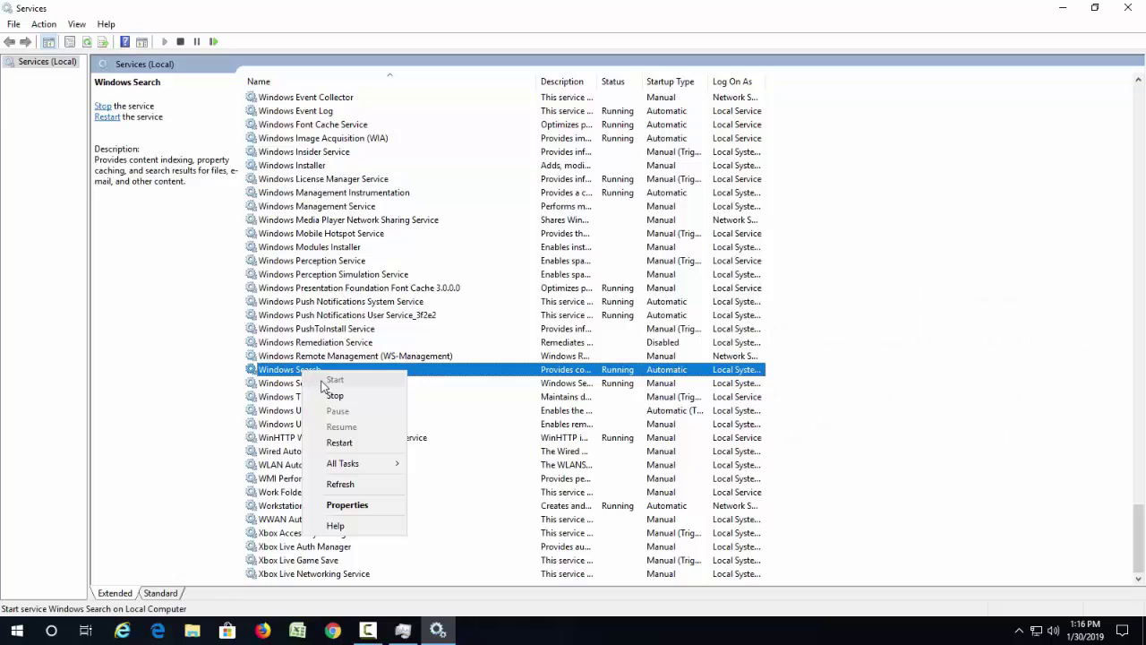
left_click(347, 506)
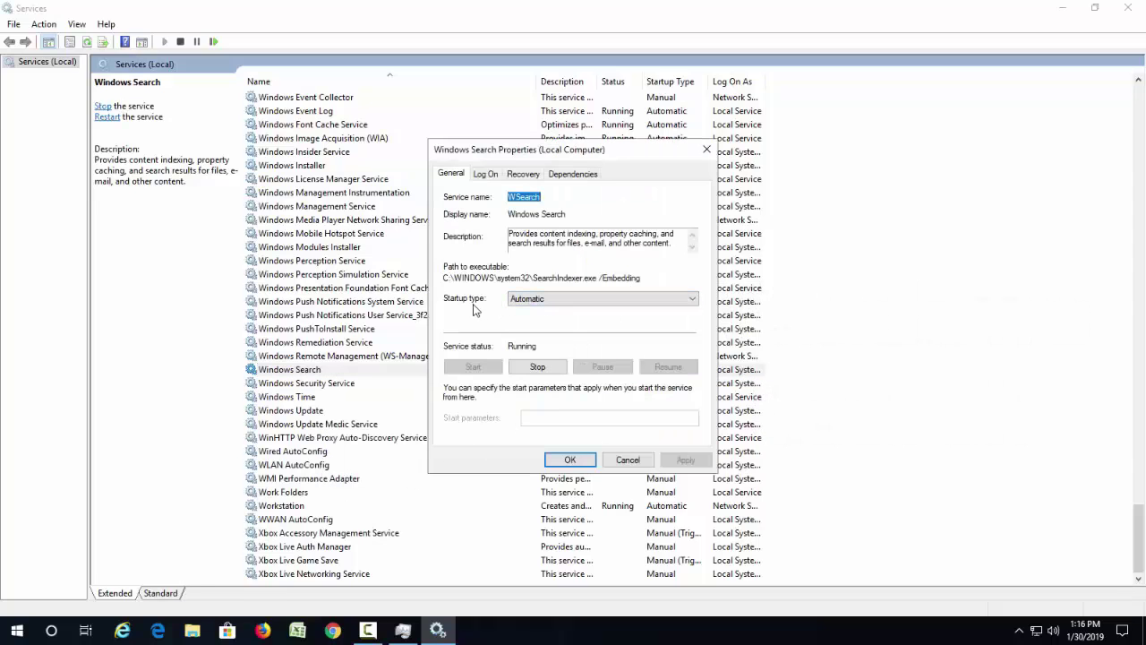
left_click(533, 301)
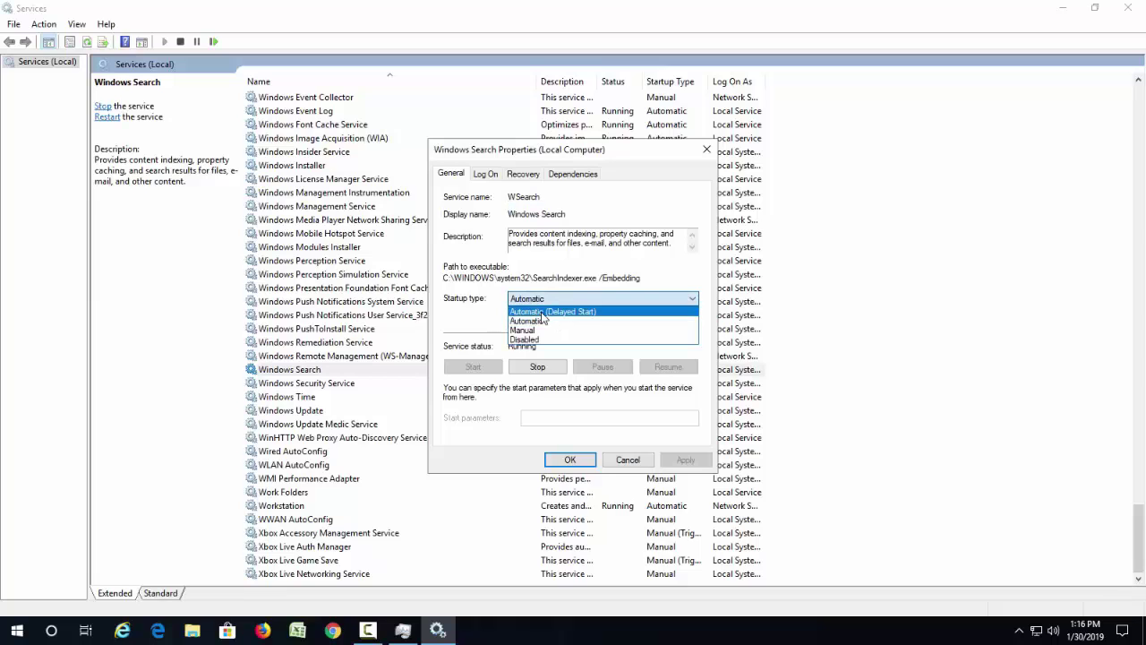
left_click(549, 321)
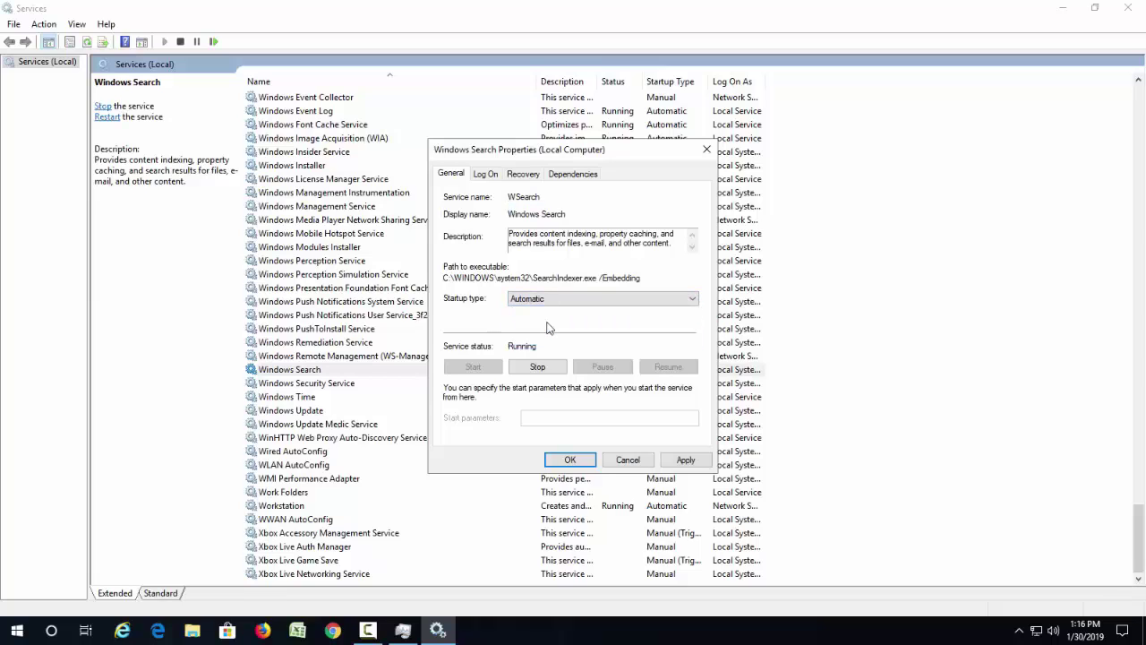
- Stop and start the Windows Search service, apply its properties, and close the Services and Task Manager windows
left_click(536, 371)
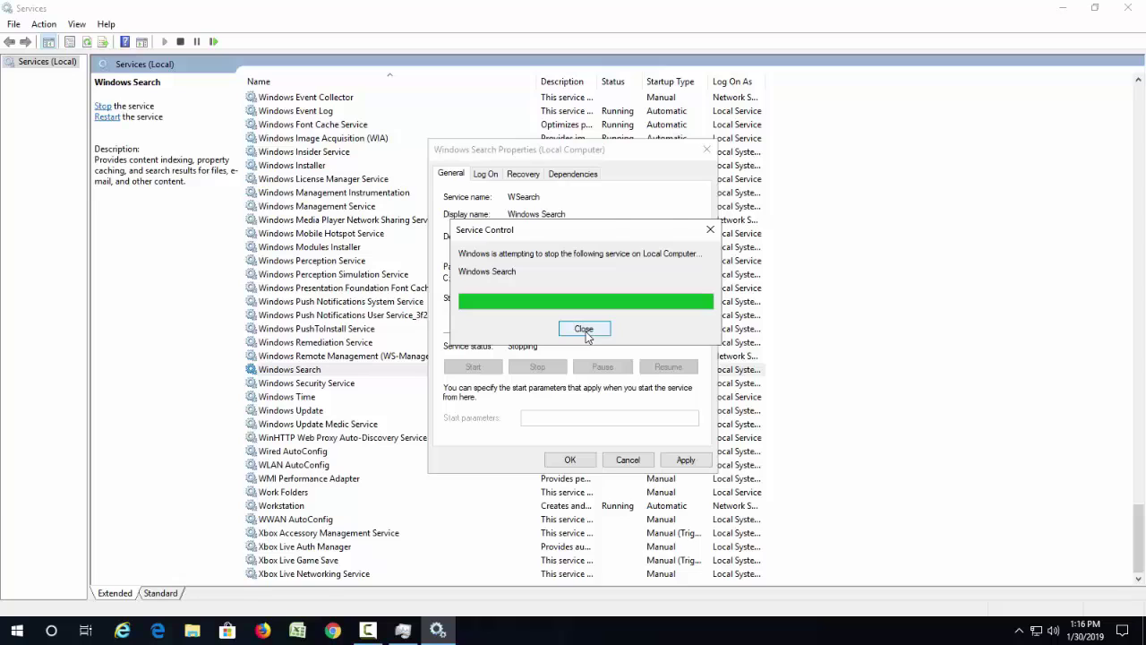
left_click(470, 369)
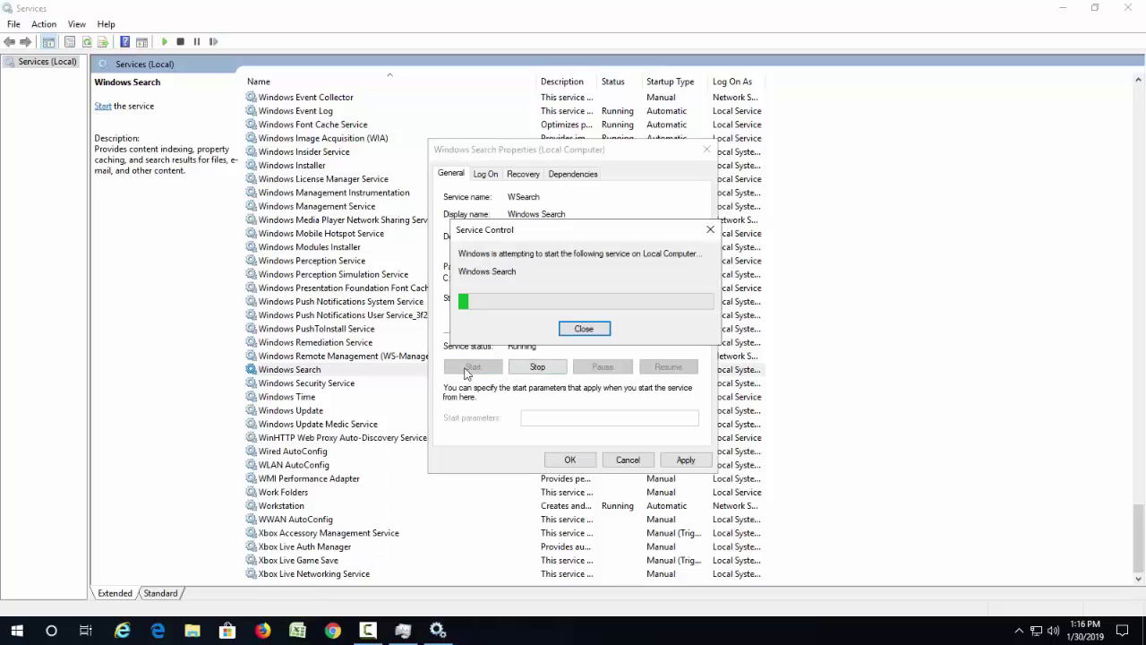
left_click(685, 459)
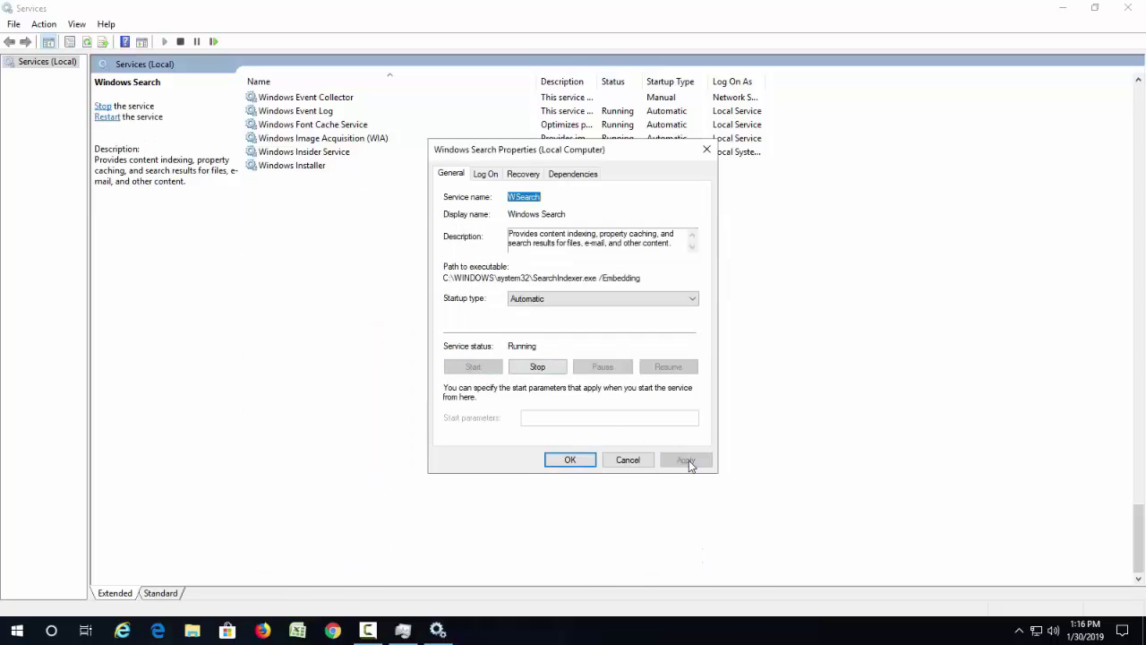
left_click(591, 462)
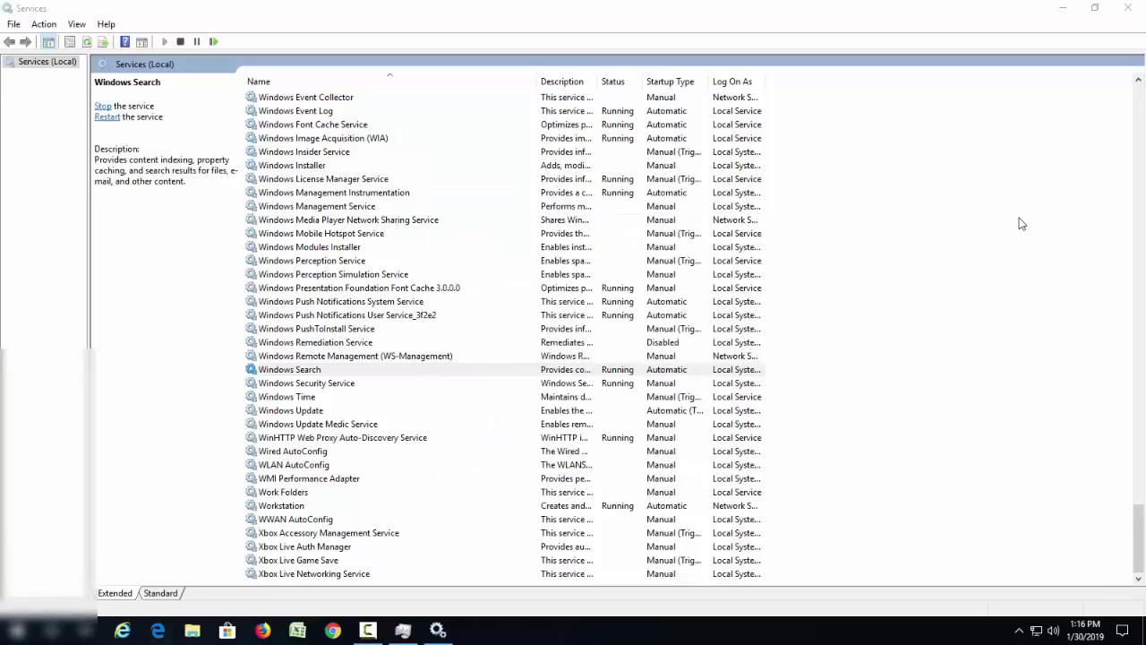
left_click(1130, 7)
left_click(707, 87)
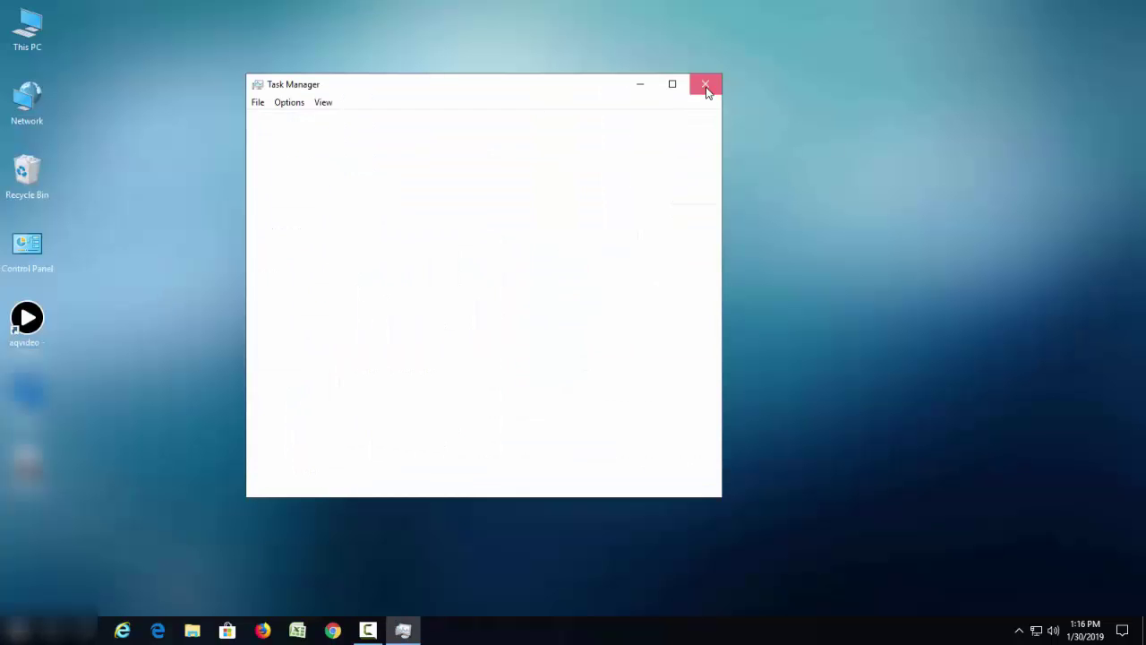
- Open Task Manager, end the Cortana background process, and close Task Manager
right_click(566, 629)
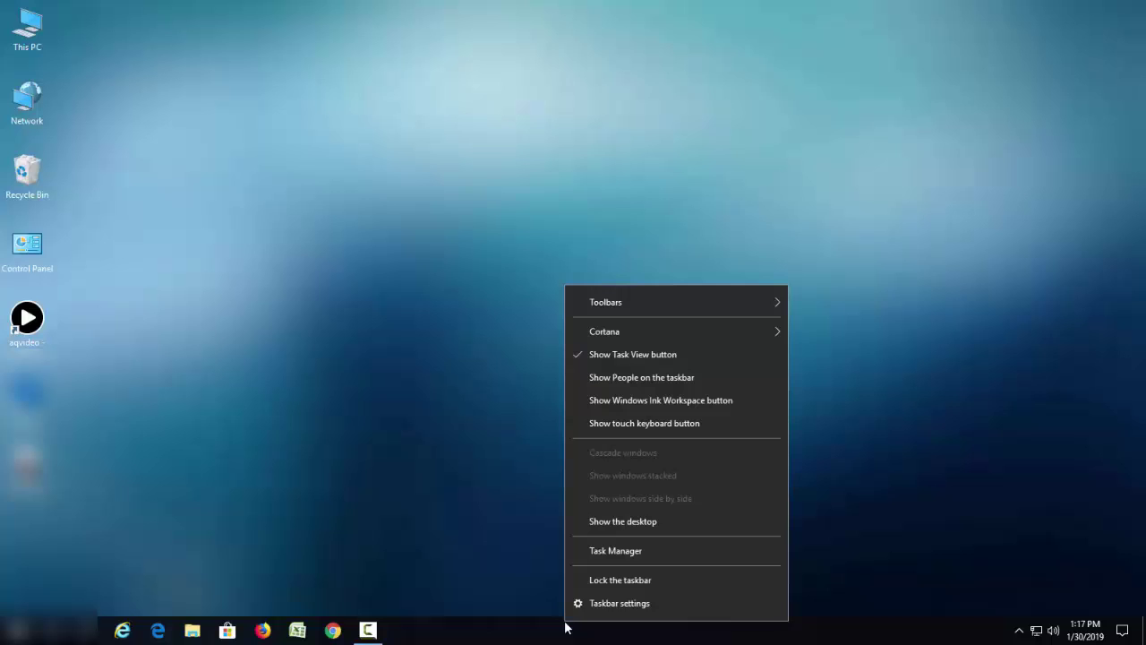
left_click(623, 550)
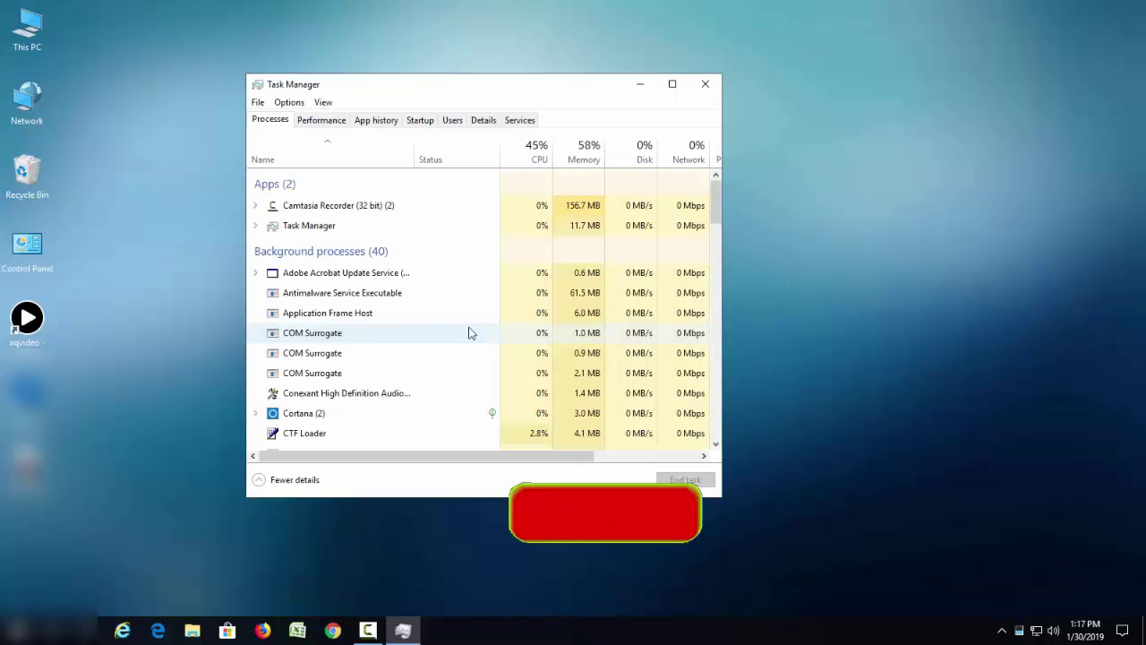
scroll(340, 340, "down", 3)
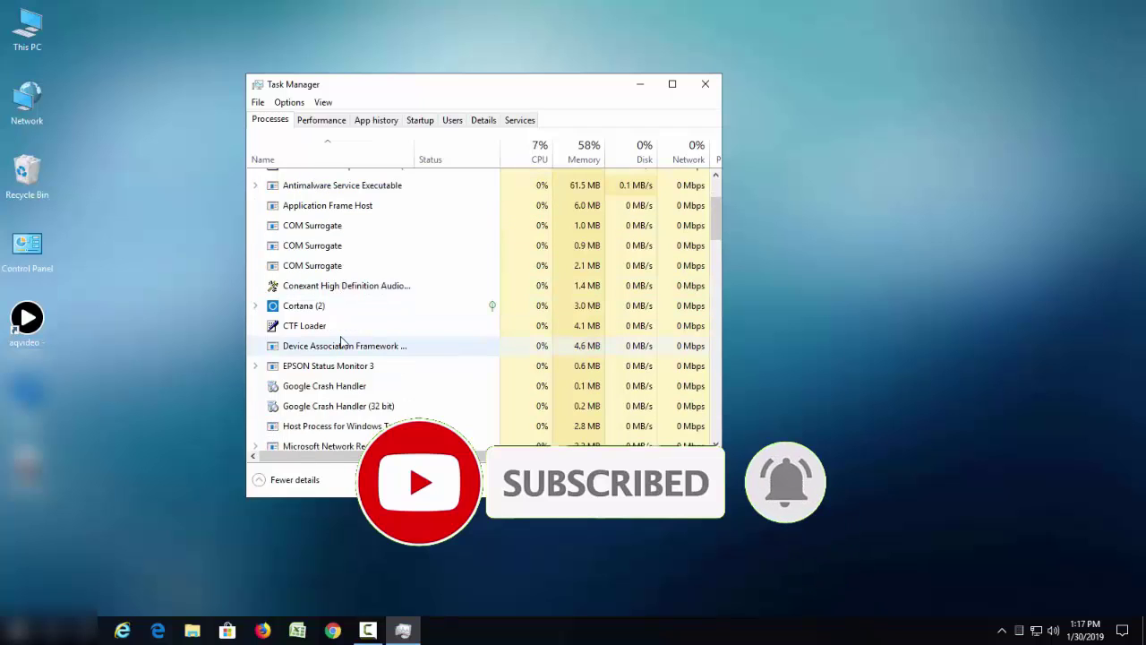
left_click(313, 272)
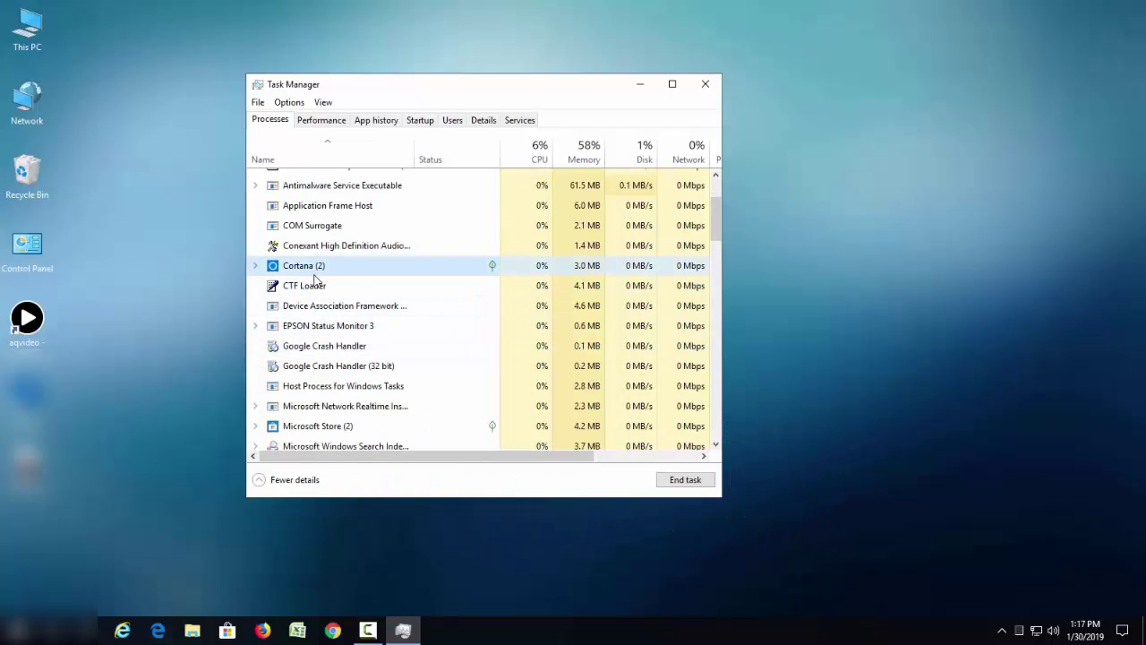
left_click(682, 481)
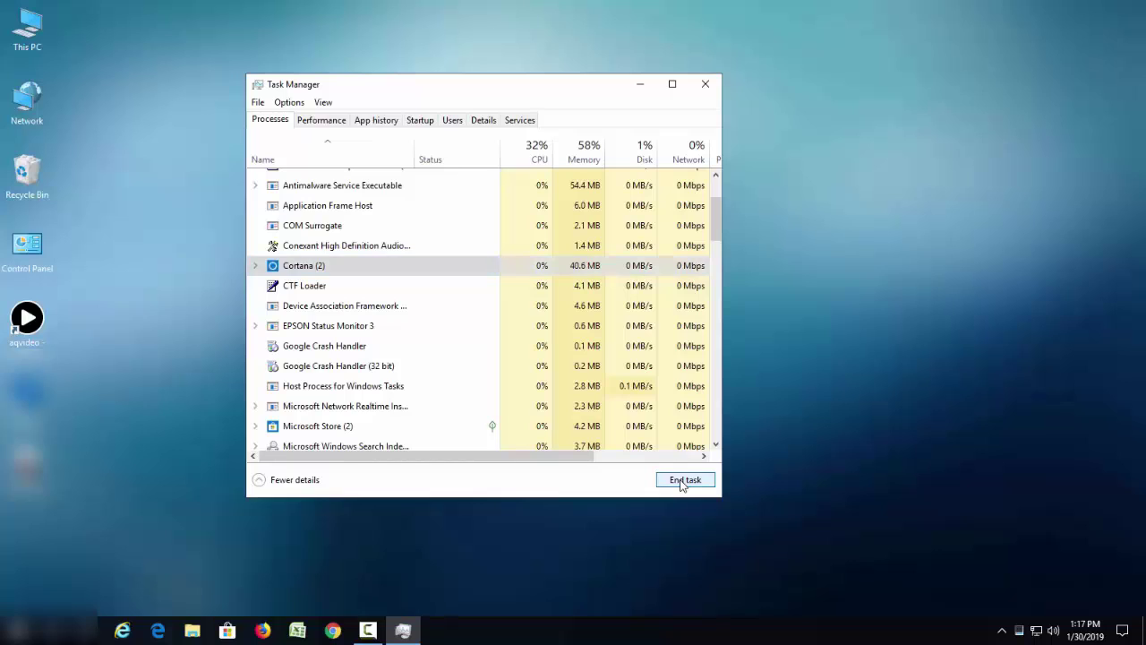
left_click(705, 86)
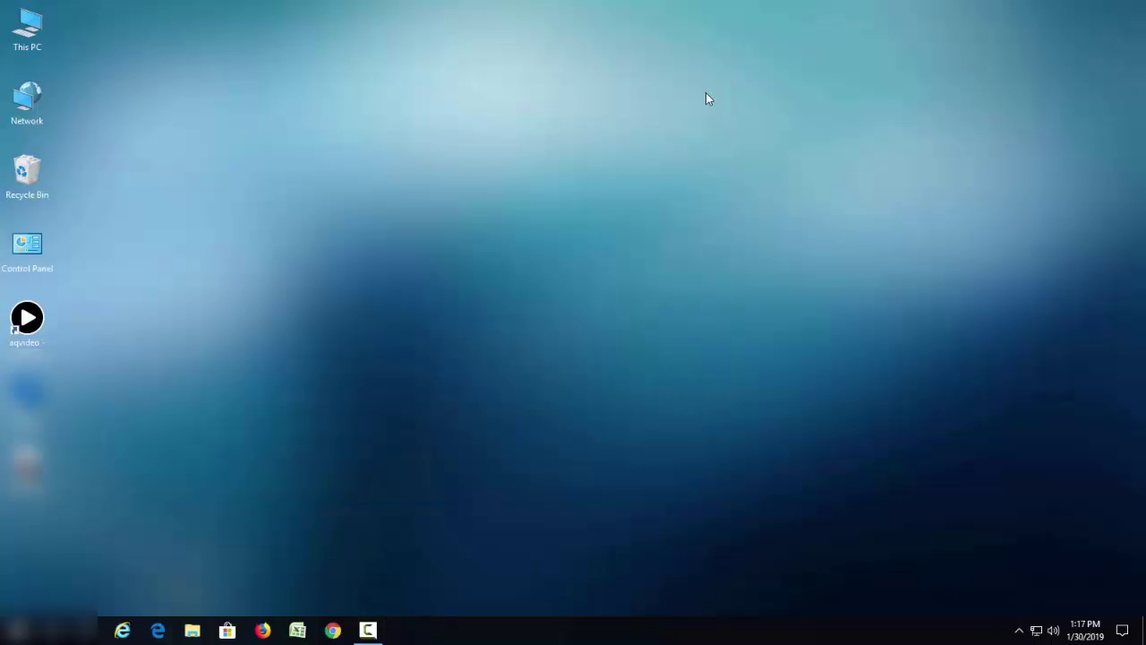
- Open This PC in File Explorer and open the Folder Options dialog from Quick access
double_click(37, 46)
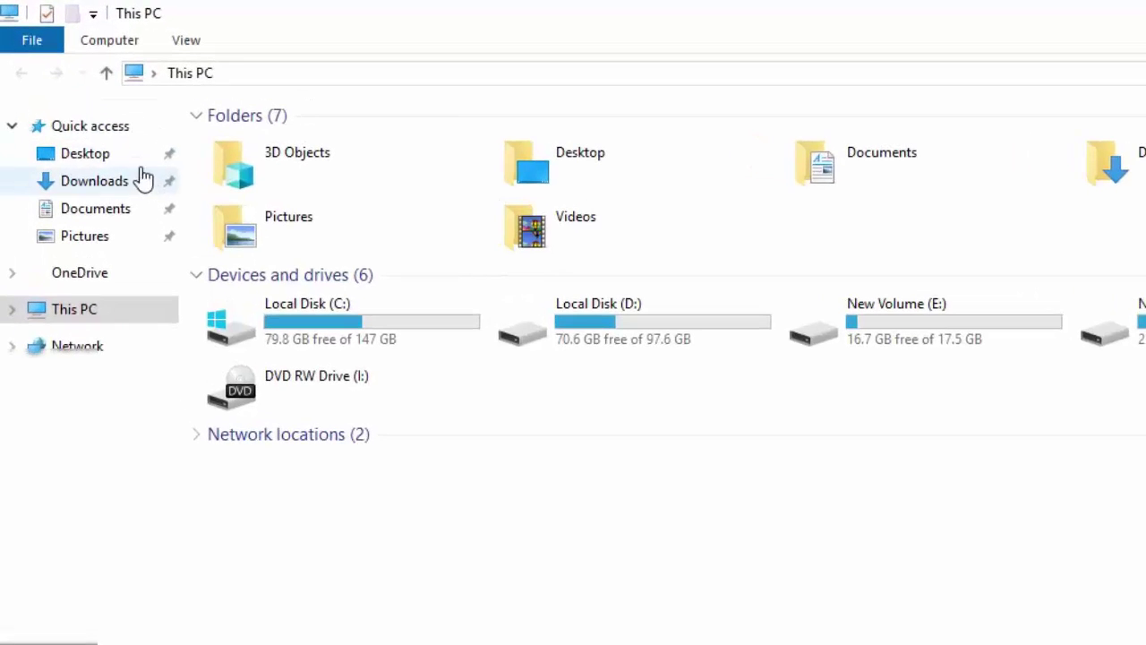
right_click(87, 133)
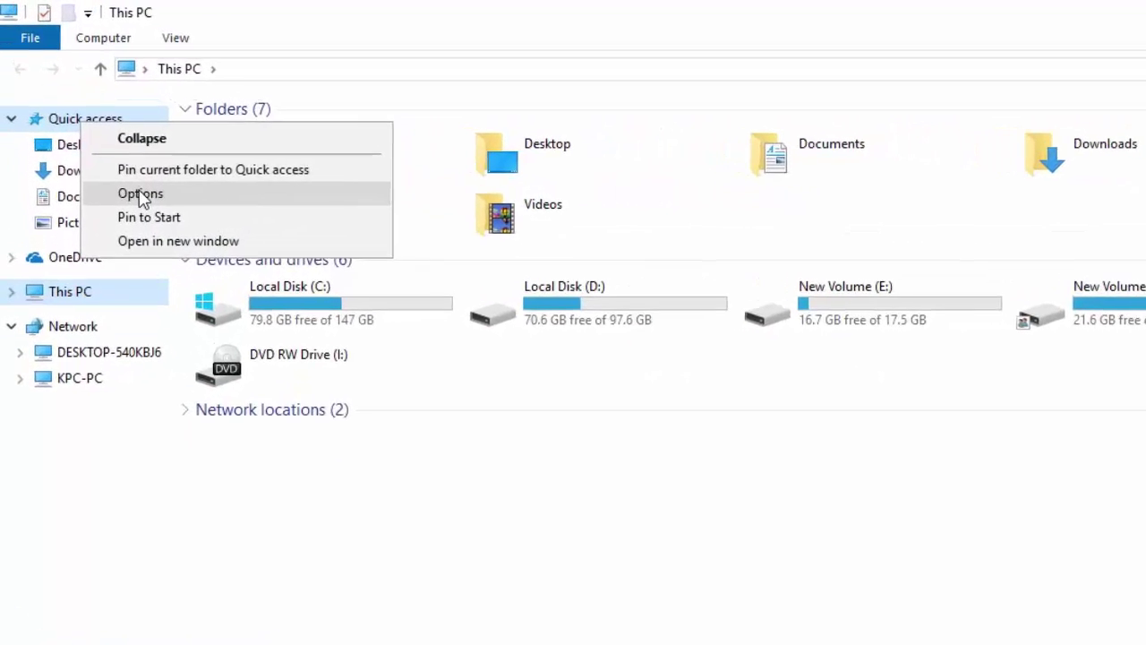
left_click(140, 195)
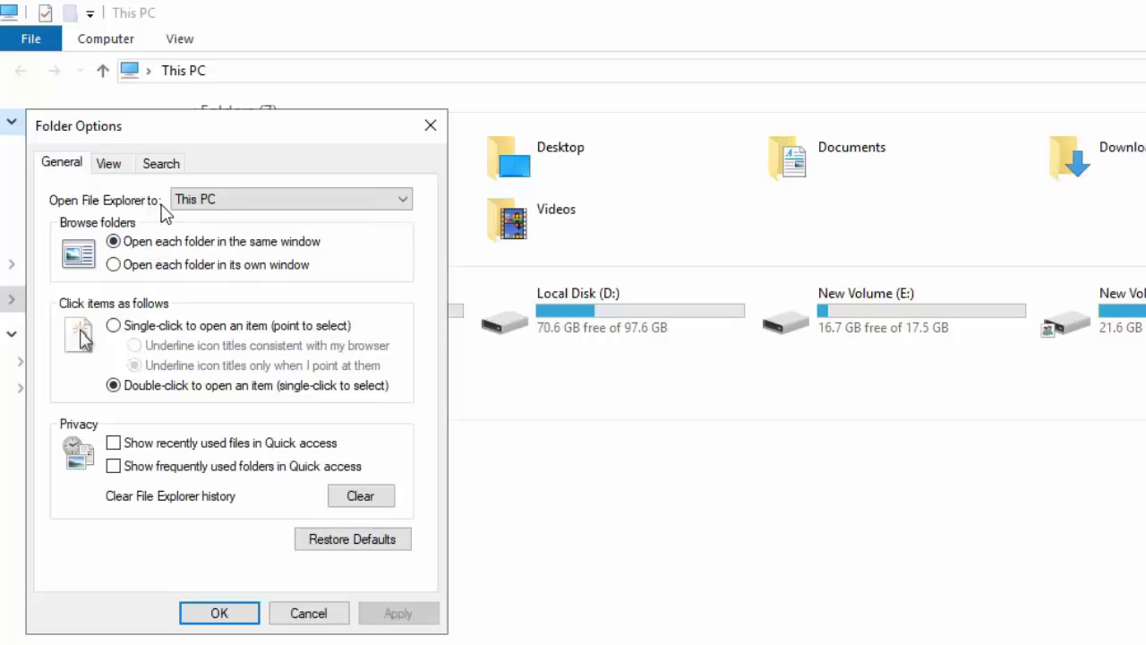
- Enable "Always search file names and contents" for non-indexed locations in the search options, apply it, and close the dialog and File Explorer
left_click(166, 170)
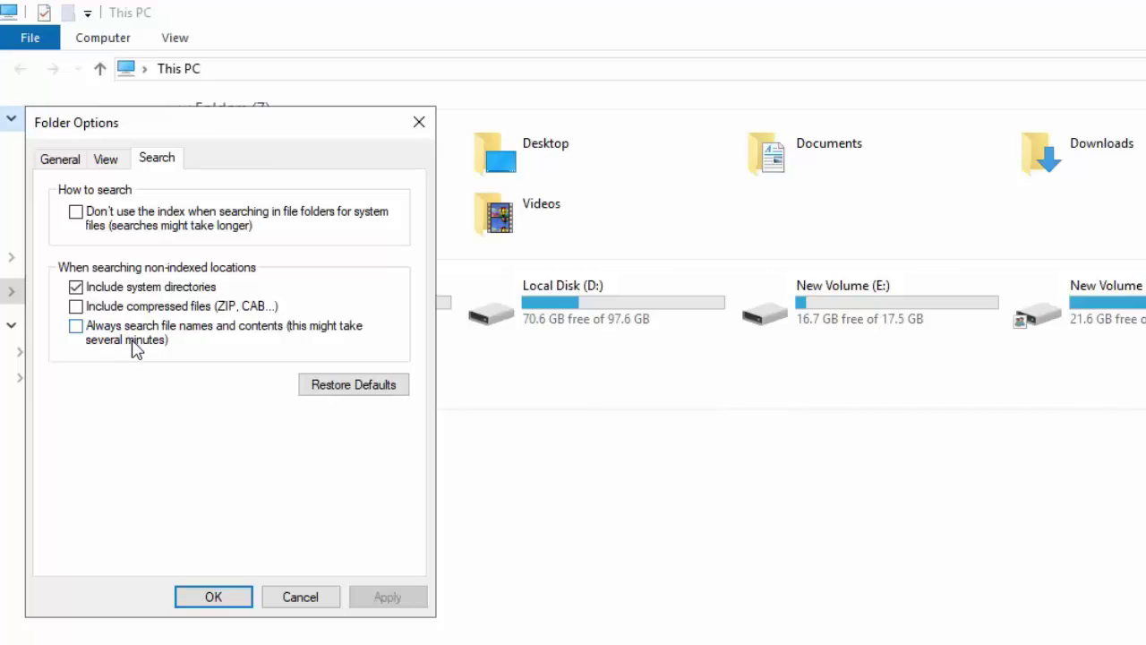
left_click(76, 326)
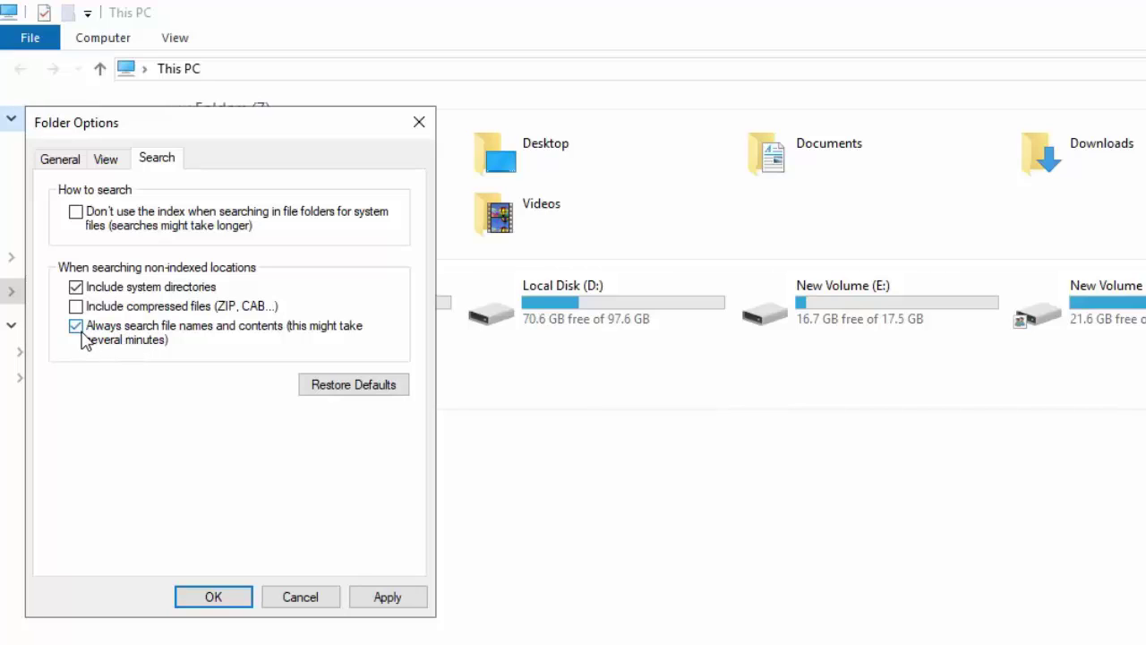
left_click(402, 601)
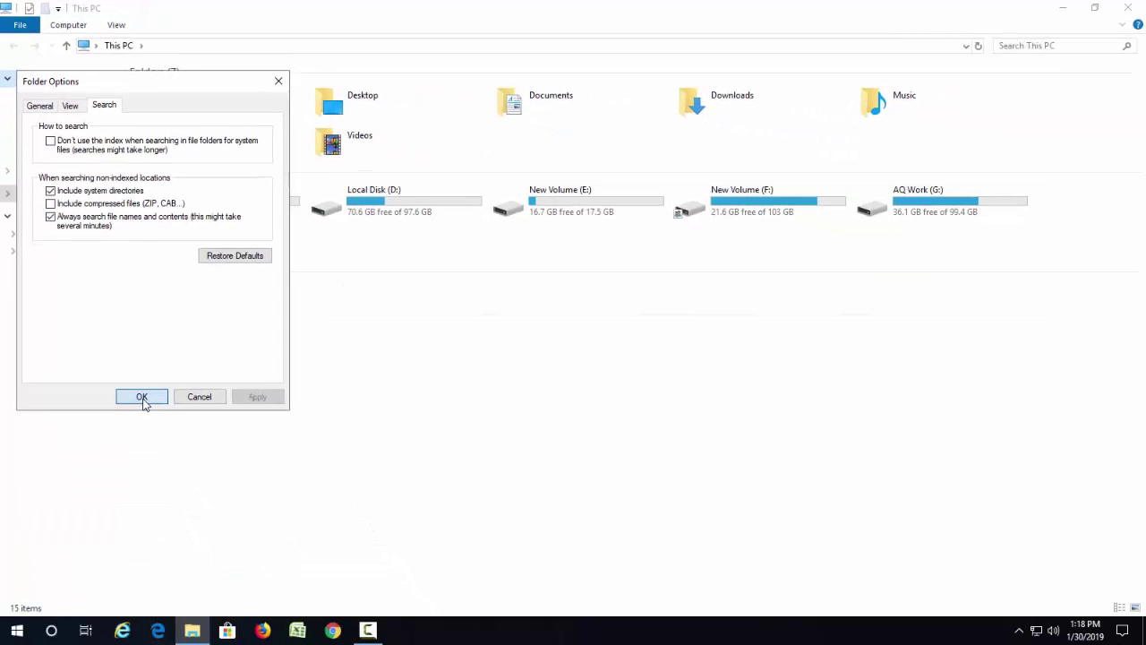
left_click(199, 557)
left_click(1130, 7)
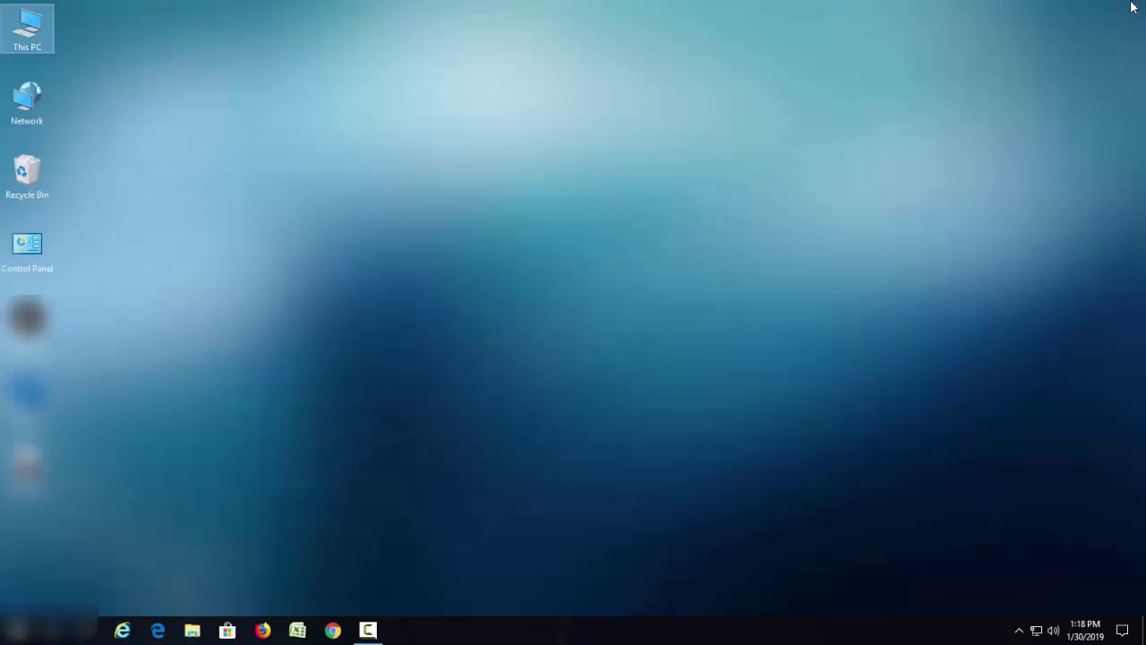